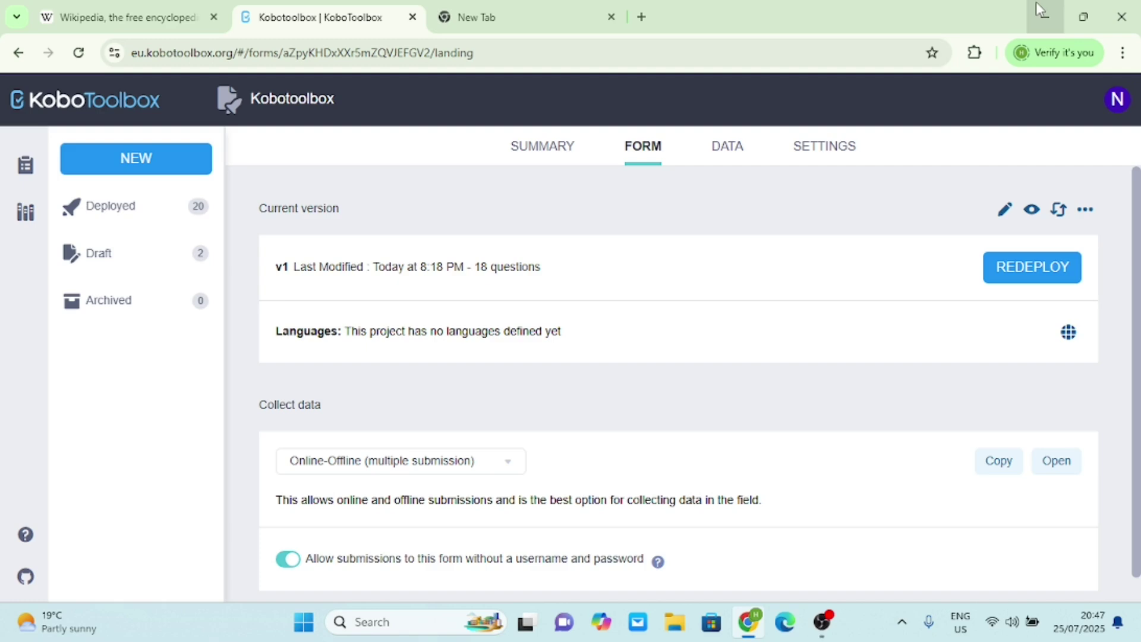
# Switch from the empty new tab to the Wikipedia Main Page tab.
pyautogui.click(508, 16)
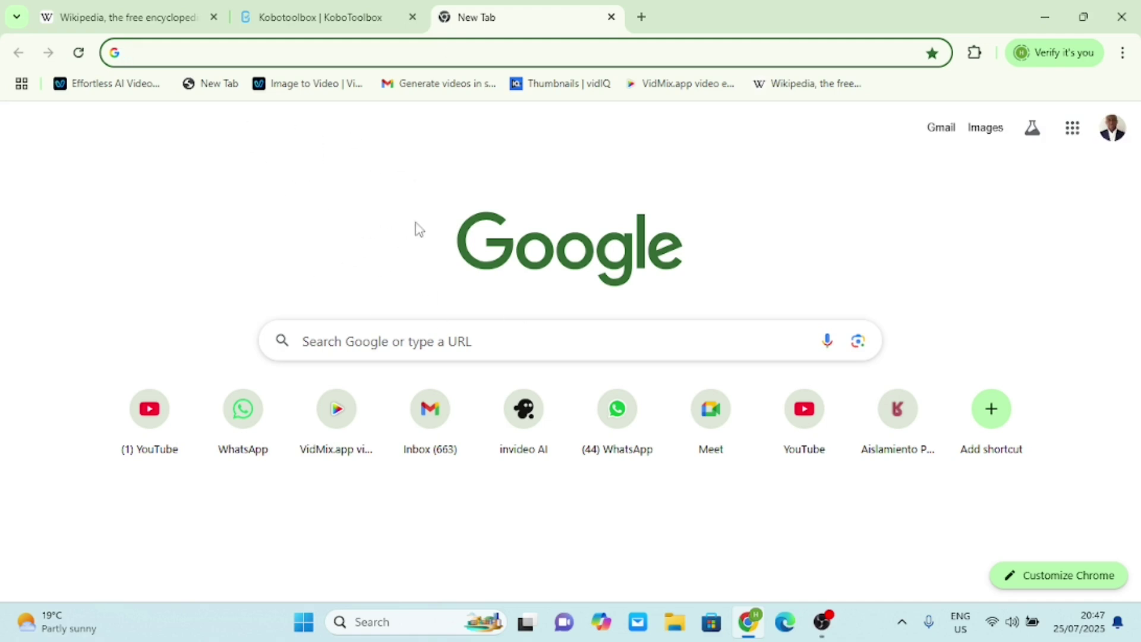
pyautogui.click(123, 18)
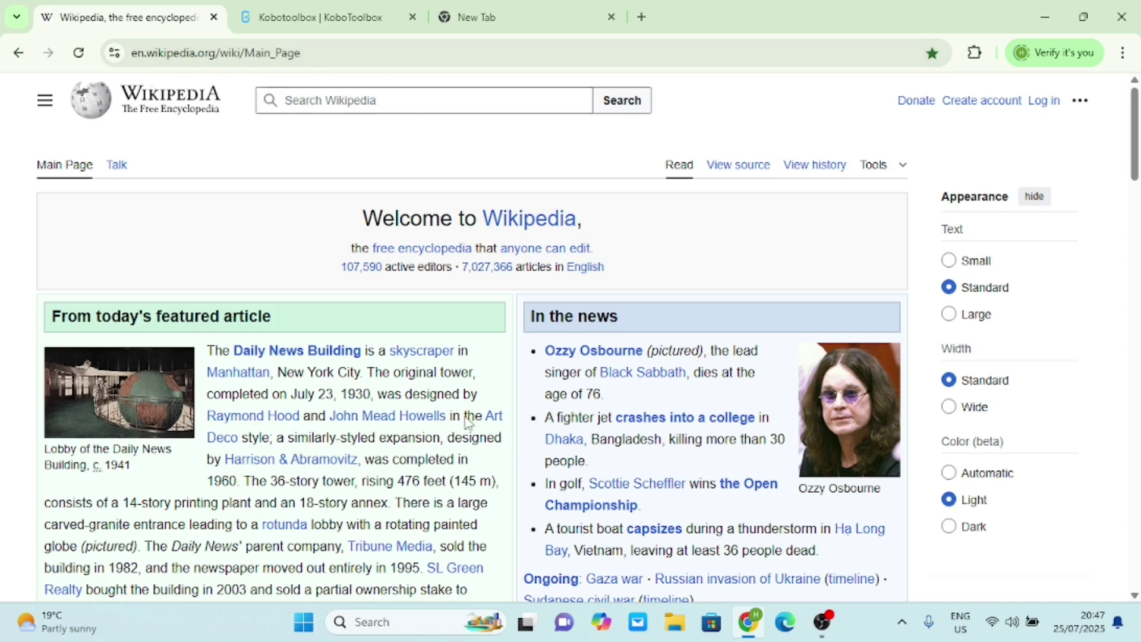
pyautogui.click(1122, 53)
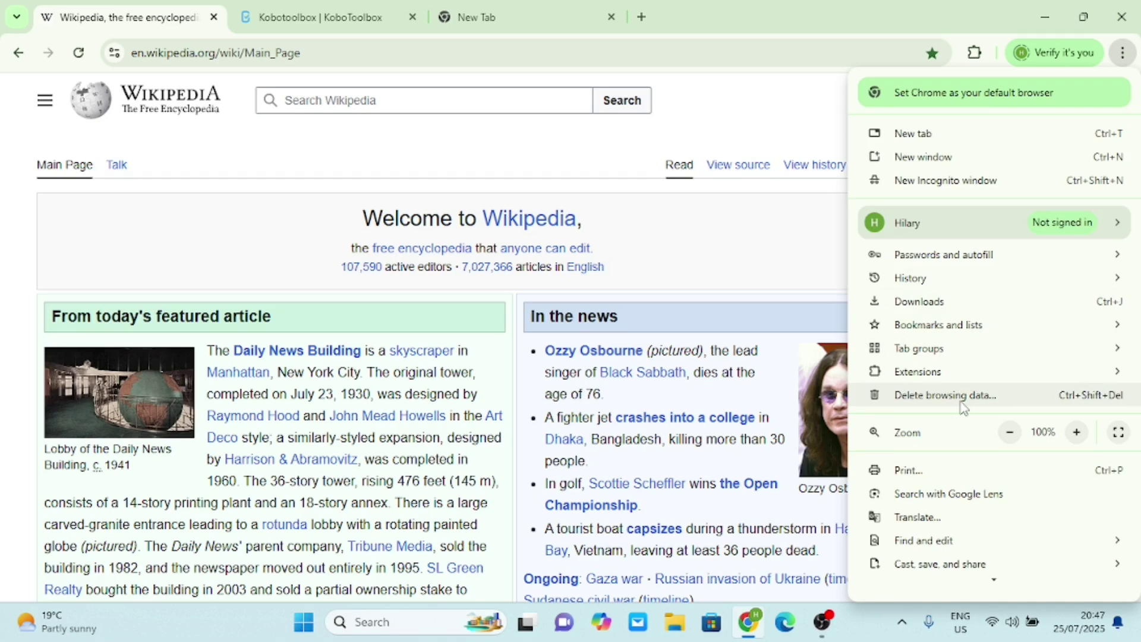
pyautogui.scroll(-2, 964, 408)
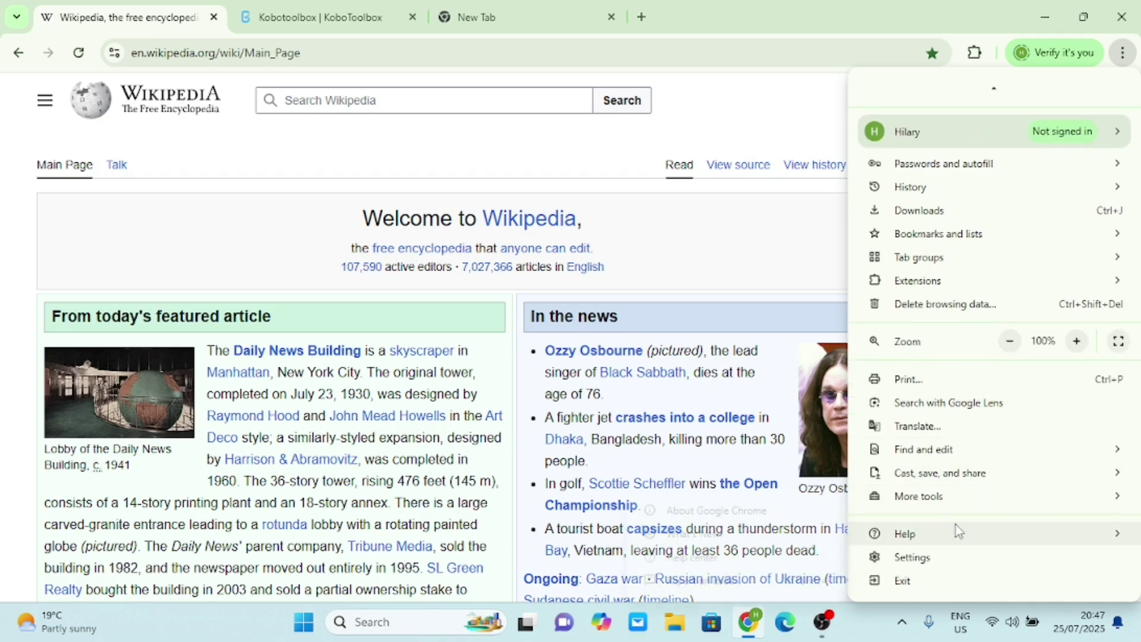
pyautogui.moveTo(932, 484)
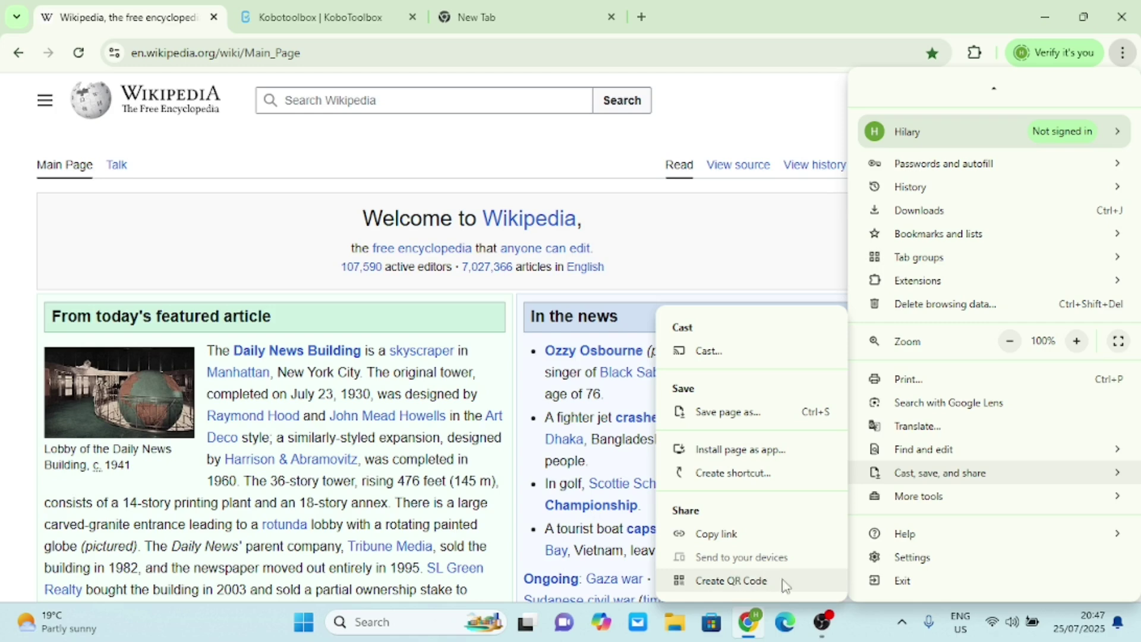
pyautogui.click(743, 118)
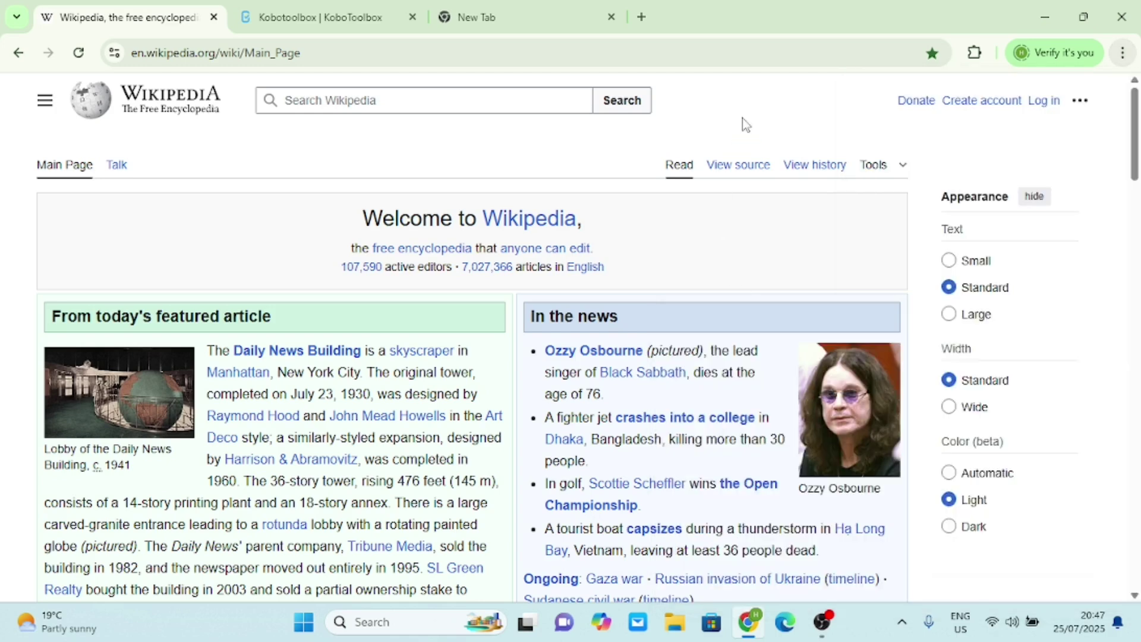
pyautogui.click(558, 21)
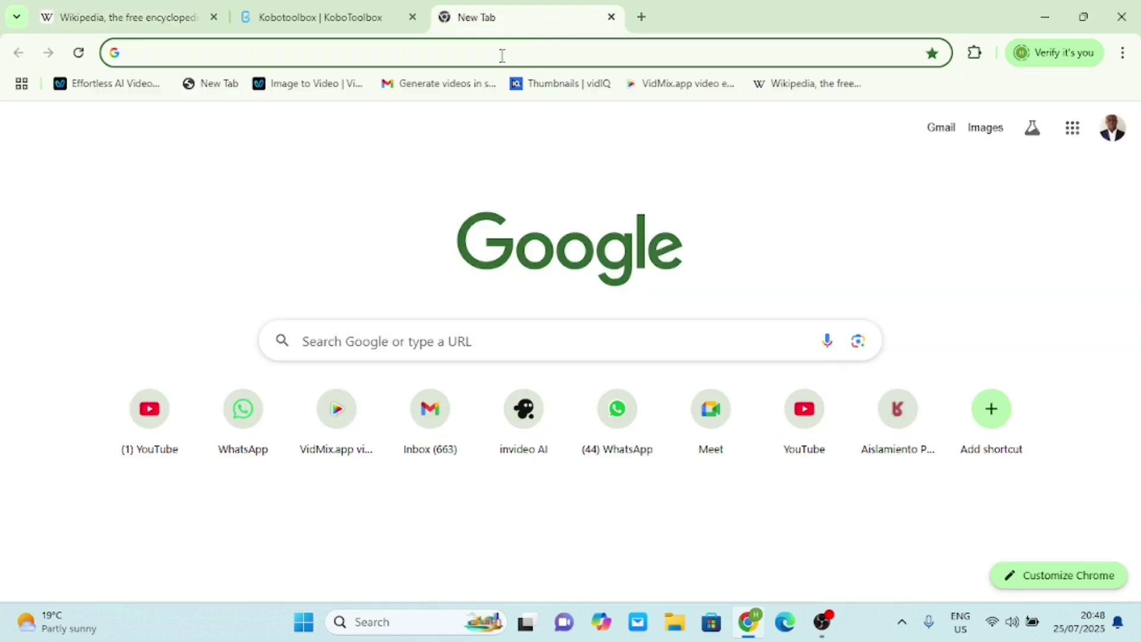
pyautogui.click(1122, 55)
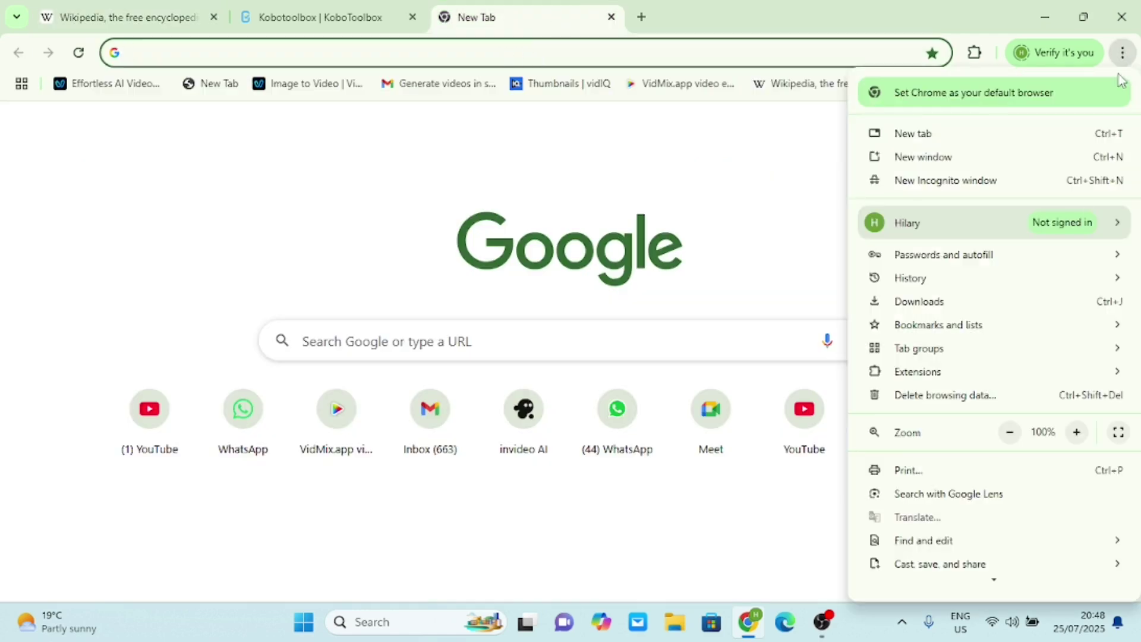
pyautogui.scroll(-2, 965, 513)
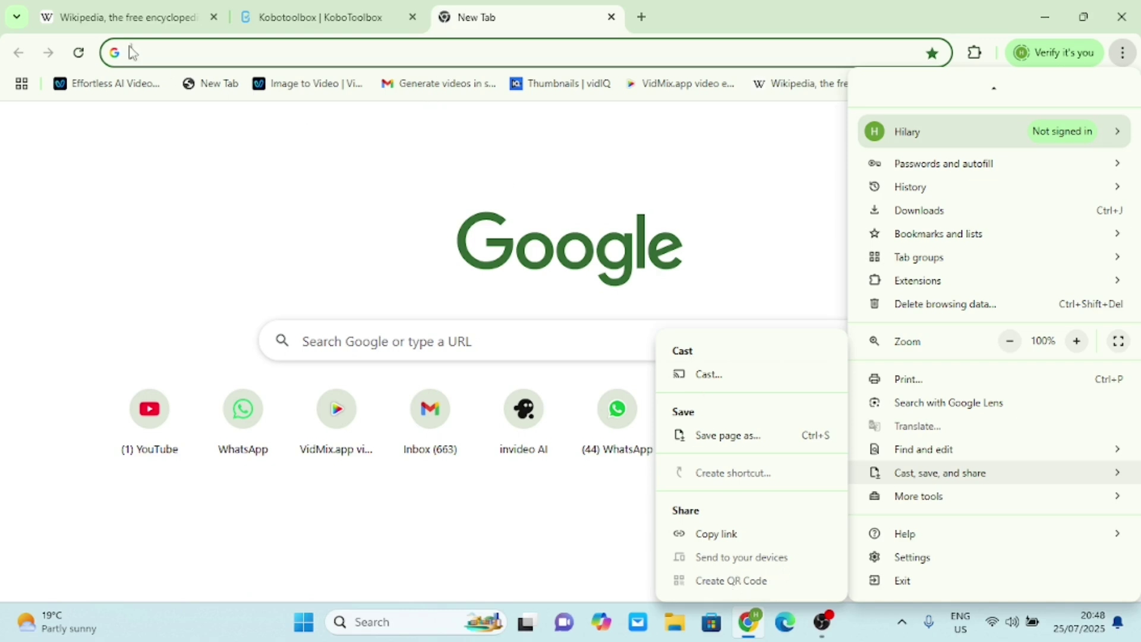
pyautogui.click(122, 17)
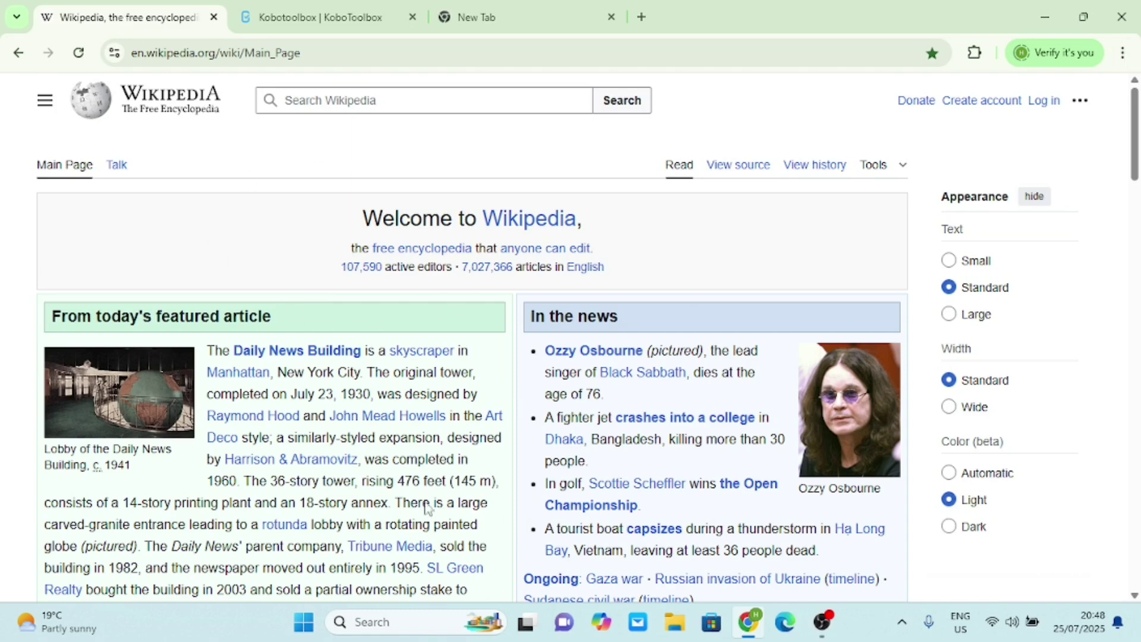
# Create a QR code for the Wikipedia Main Page URL through Chrome's Cast, save, and share menu.
pyautogui.click(1121, 55)
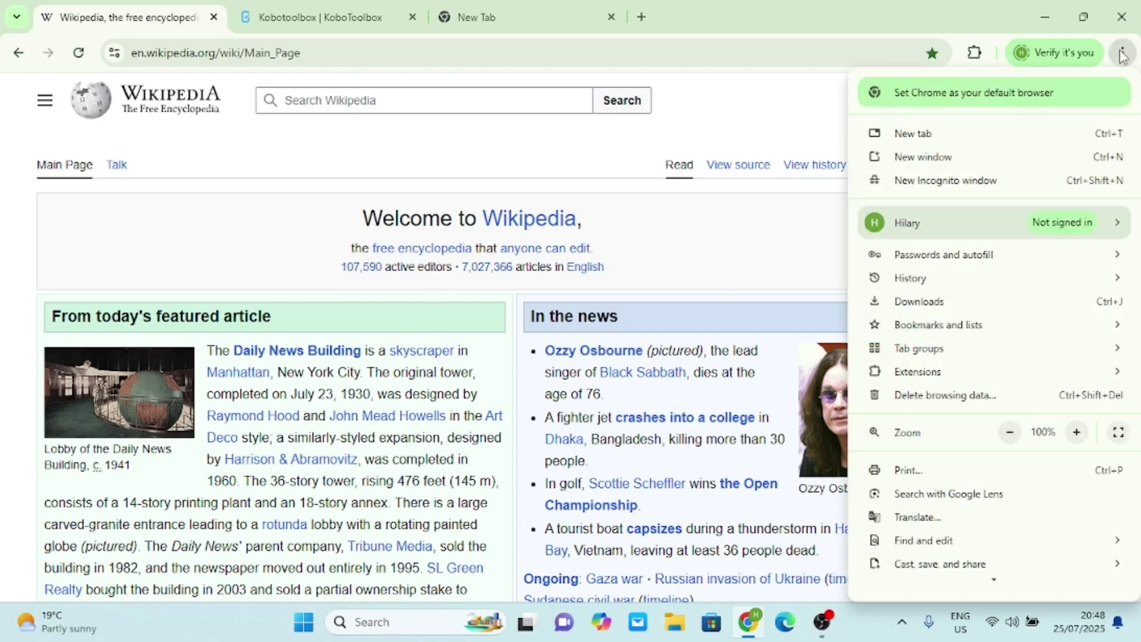
pyautogui.scroll(-3, 945, 512)
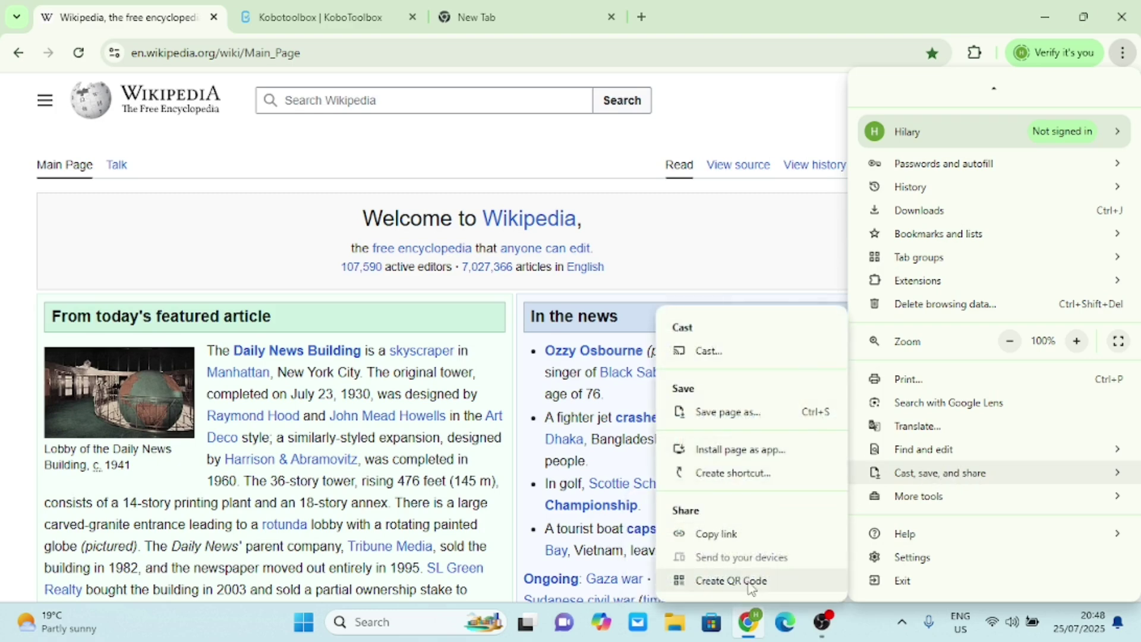
pyautogui.click(731, 580)
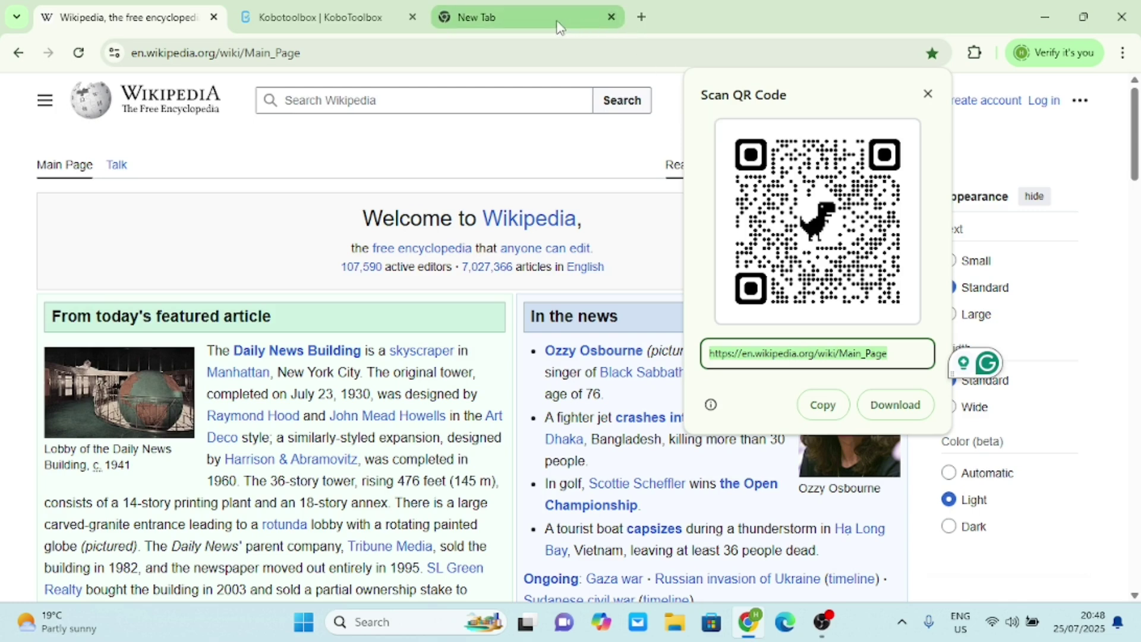
pyautogui.moveTo(558, 26)
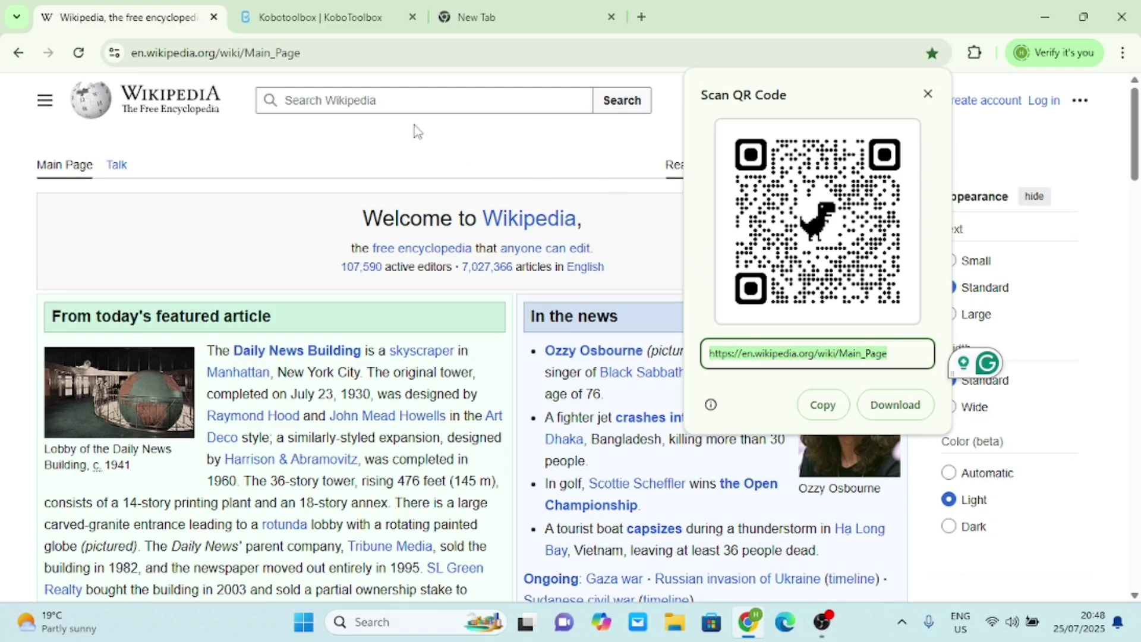
# Copy the KoboToolbox form's Online-Offline data-collection link, then switch to the new tab.
pyautogui.click(356, 18)
pyautogui.scroll(-1, 612, 492)
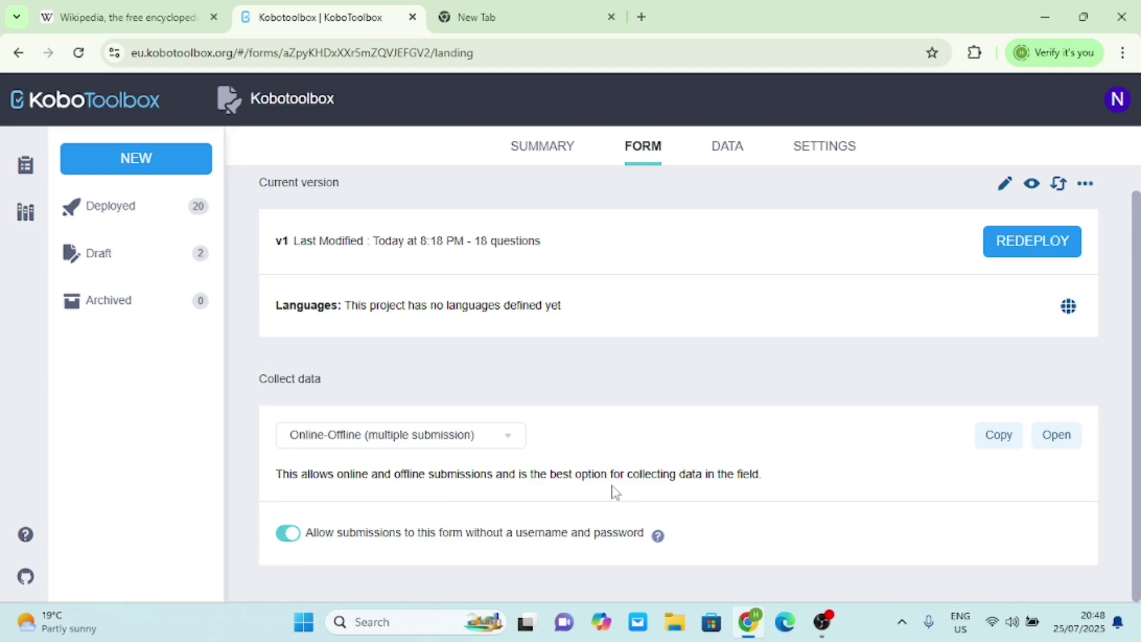
pyautogui.scroll(1, 612, 491)
pyautogui.scroll(-1, 612, 492)
pyautogui.scroll(1, 613, 492)
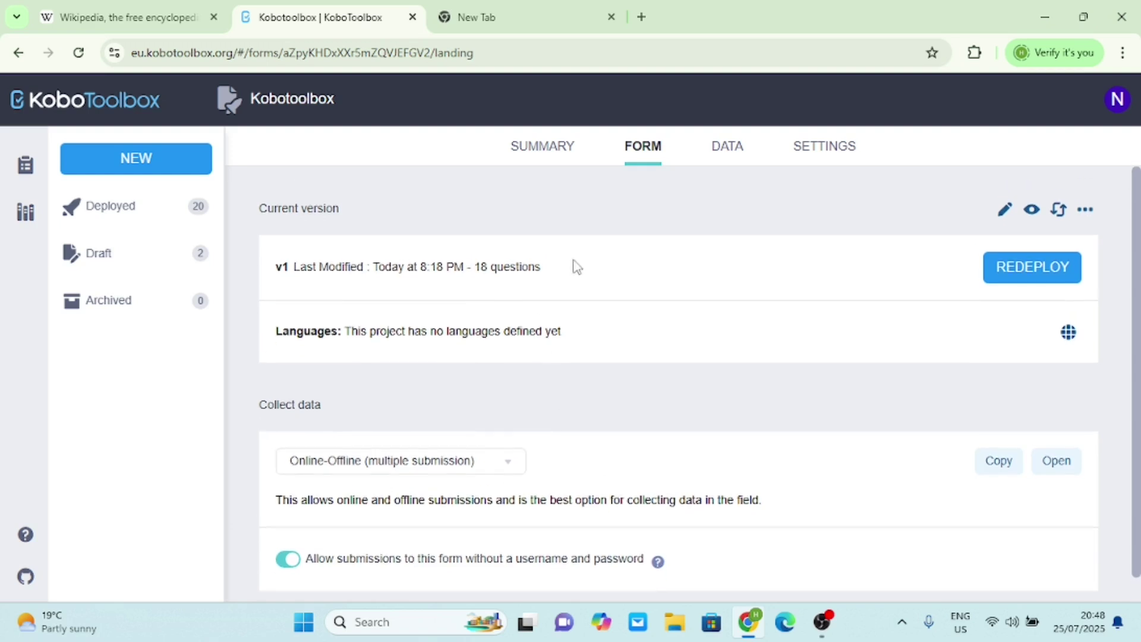
pyautogui.scroll(-1, 576, 266)
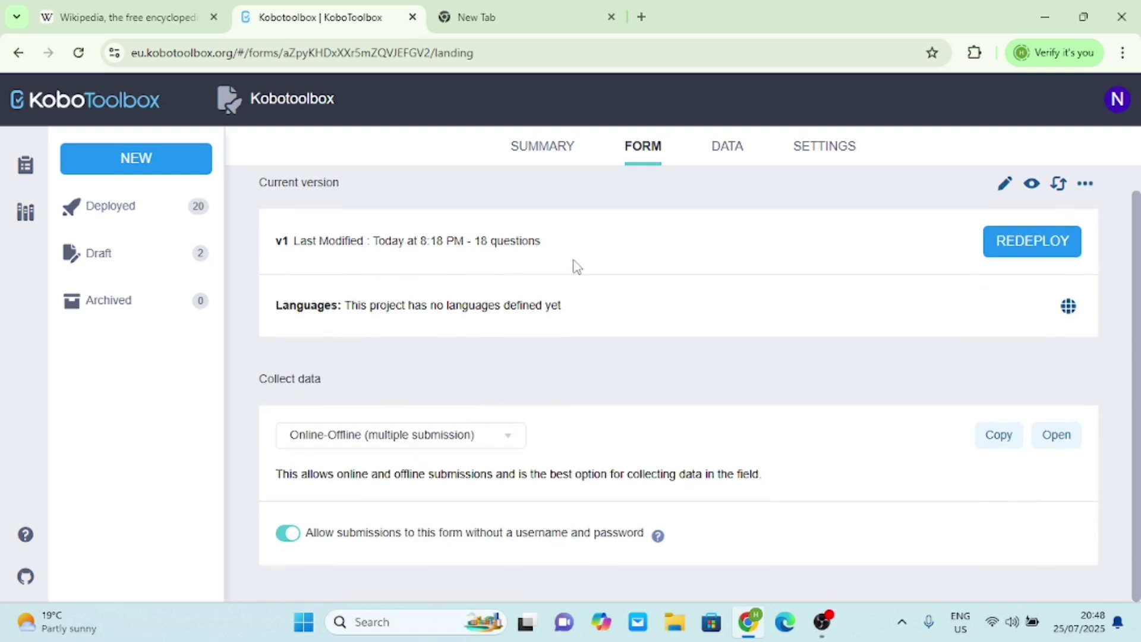
pyautogui.scroll(1, 575, 266)
pyautogui.scroll(-1, 575, 266)
pyautogui.scroll(1, 575, 266)
pyautogui.scroll(-1, 575, 265)
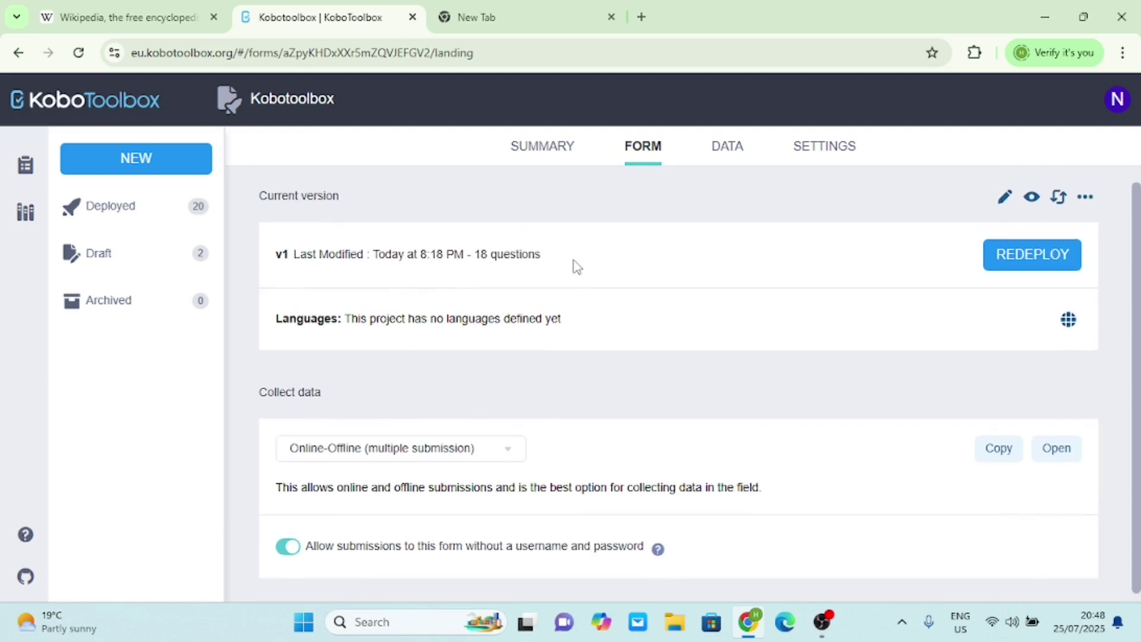
pyautogui.scroll(1, 575, 266)
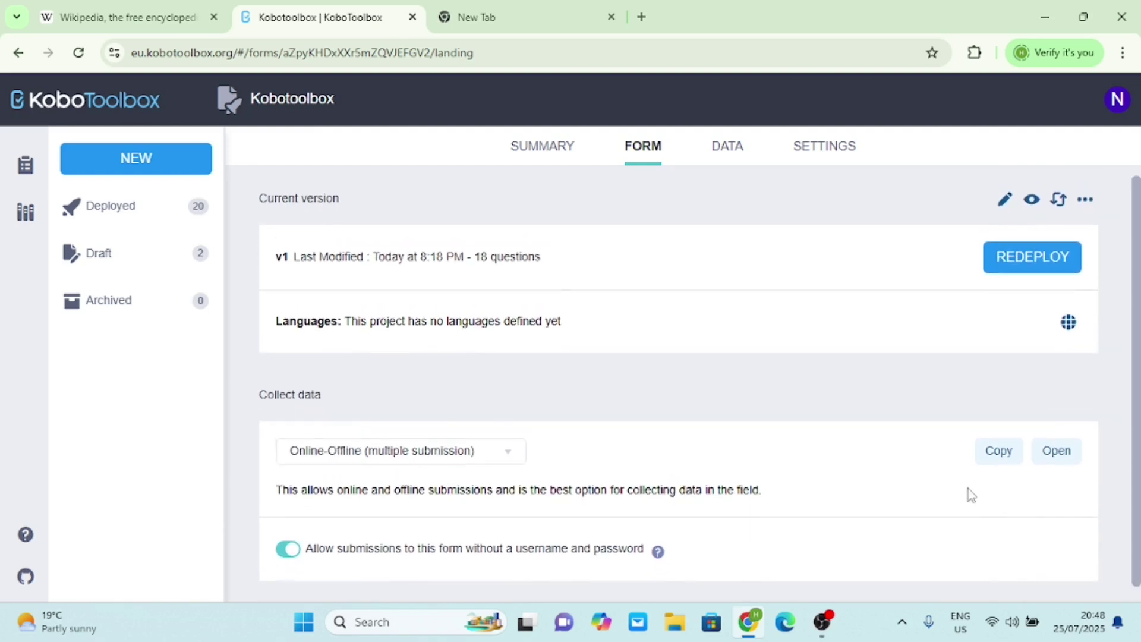
pyautogui.click(991, 465)
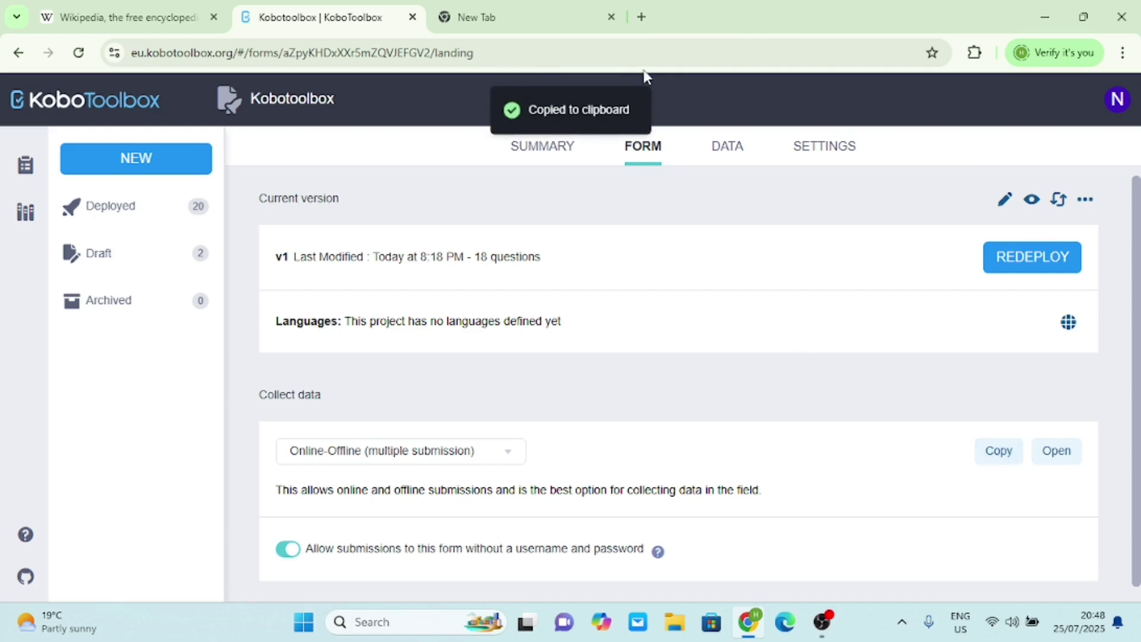
pyautogui.click(583, 23)
# Paste the form link into the new tab's address bar and dismiss the location and update prompts.
pyautogui.click(539, 53)
pyautogui.hotkey('ctrl', 'v')
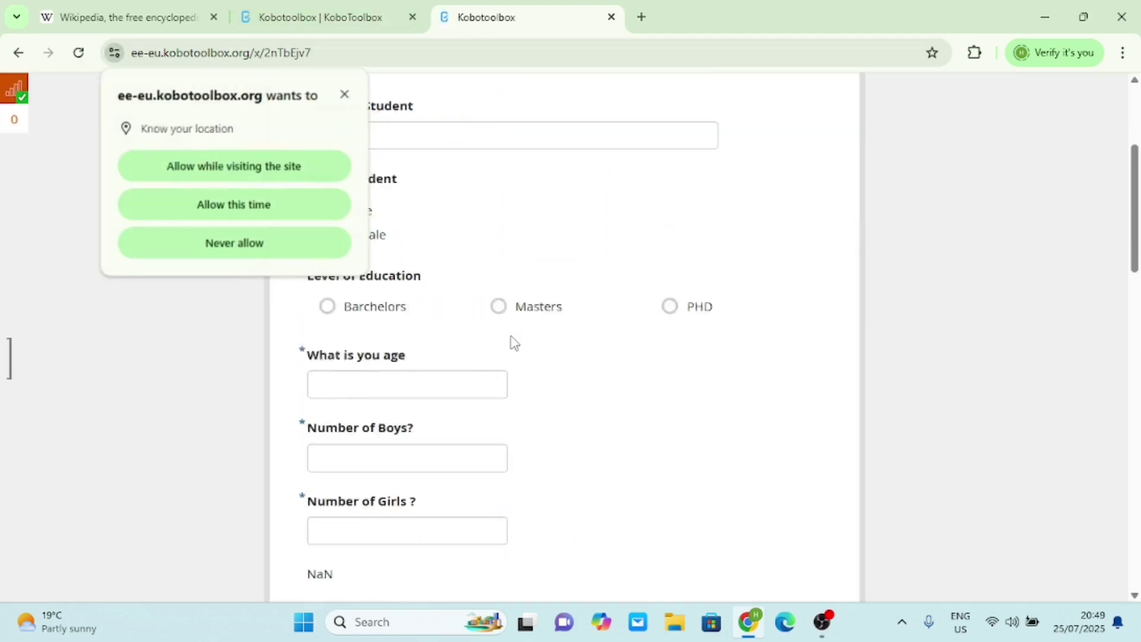
pyautogui.scroll(6, 514, 343)
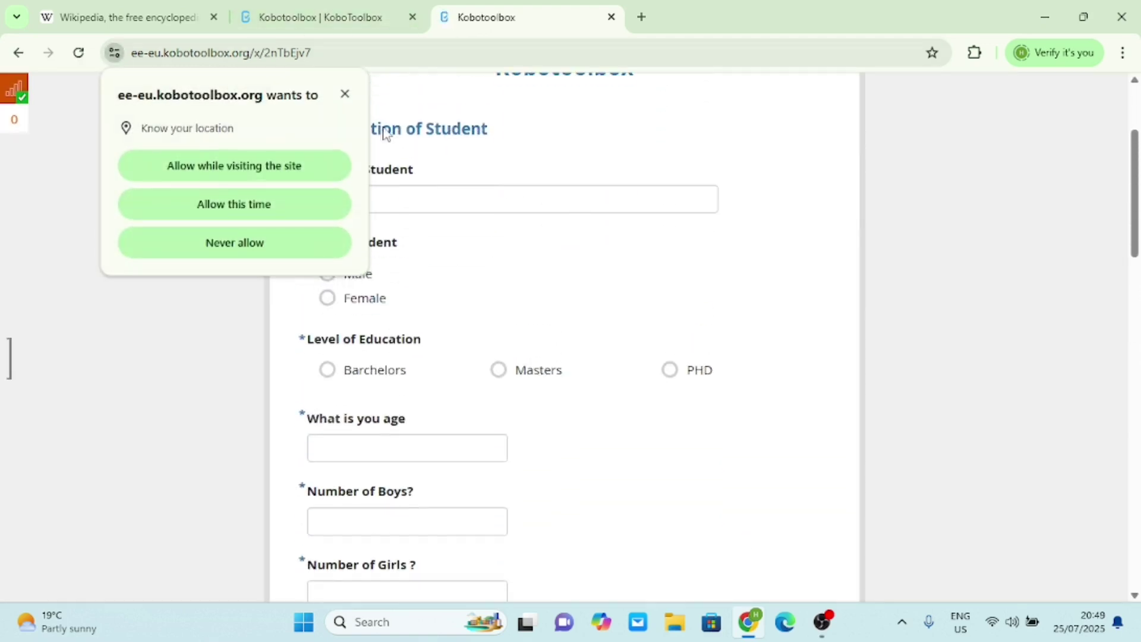
pyautogui.click(345, 94)
pyautogui.scroll(-2, 612, 310)
pyautogui.scroll(3, 614, 313)
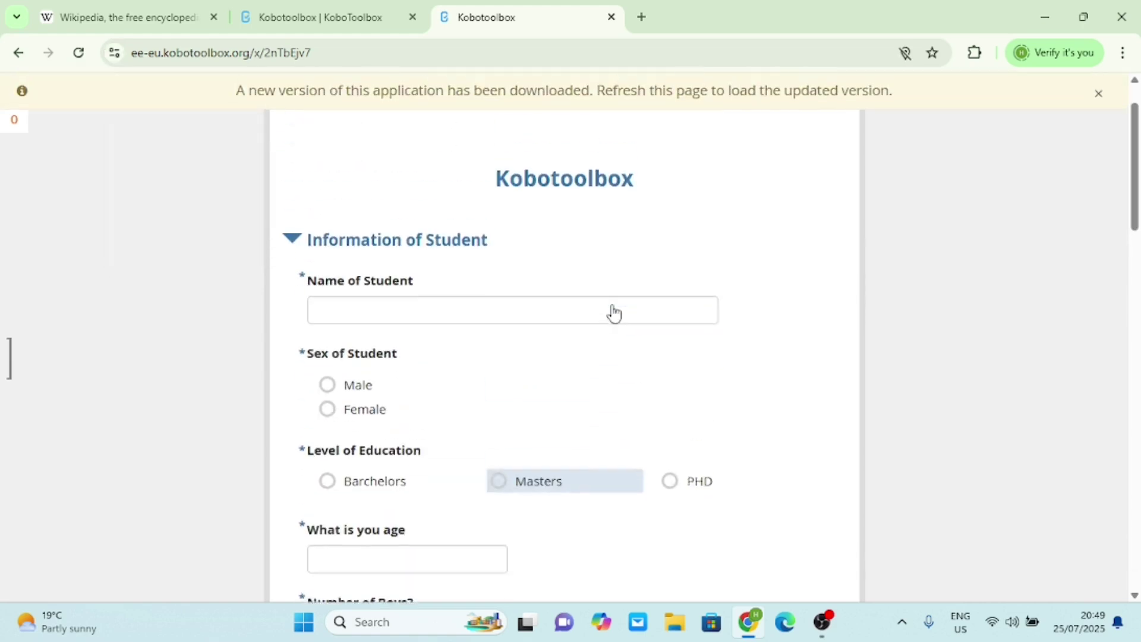
pyautogui.click(1097, 95)
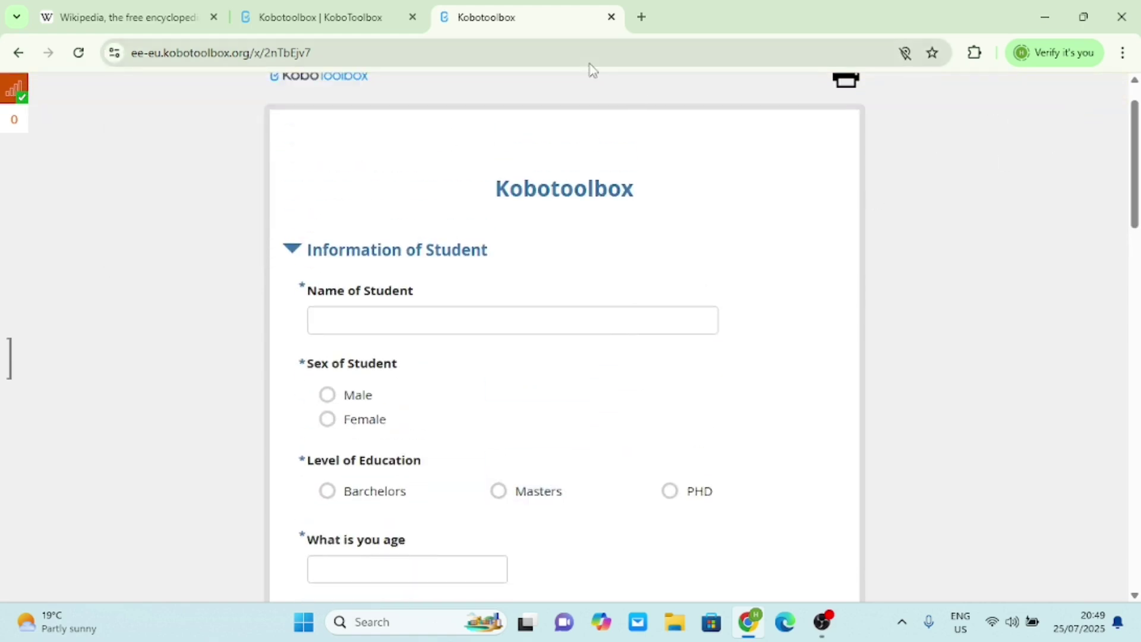
# Close the survey tab, copy the Online-Offline link again, and open a fresh new tab.
pyautogui.click(611, 19)
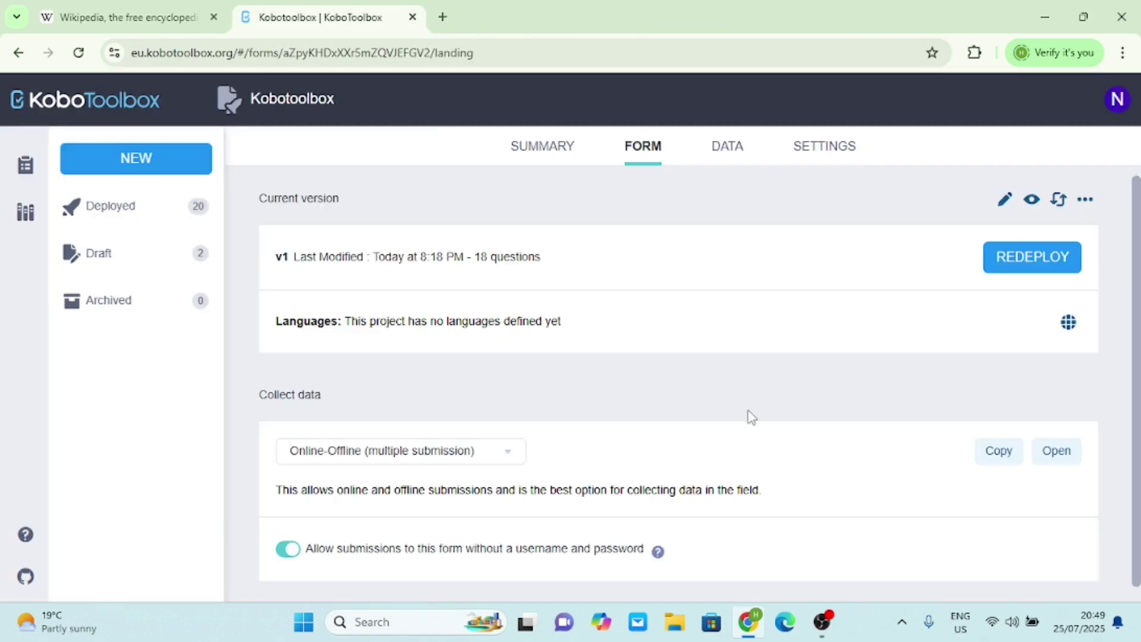
pyautogui.click(990, 458)
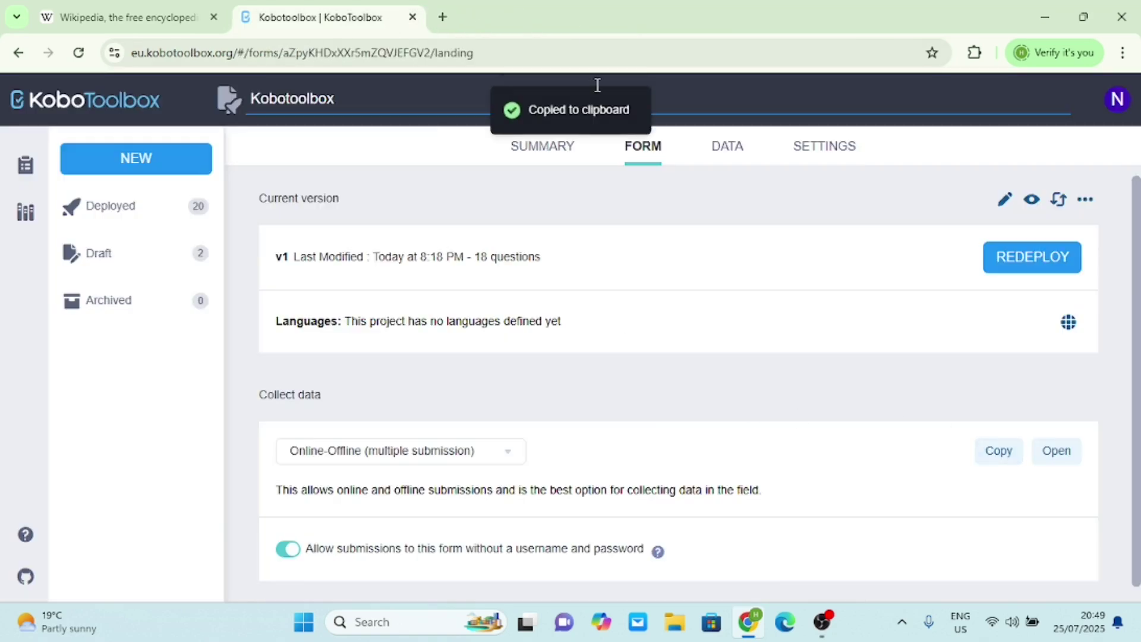
pyautogui.click(443, 18)
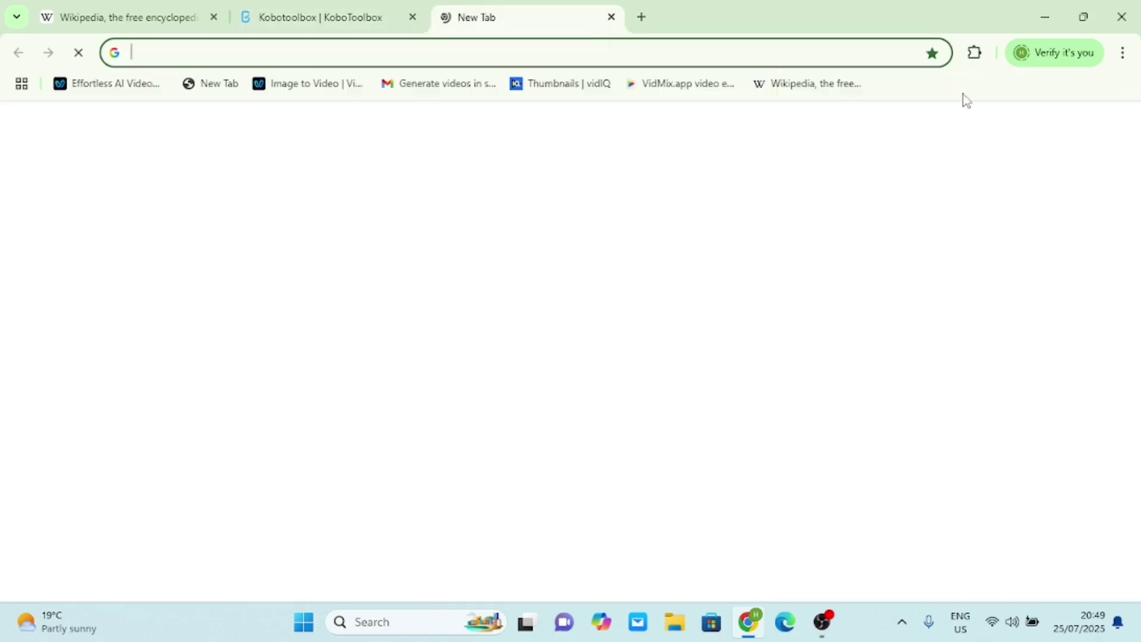
# On the Wikipedia tab, create a QR code and replace its URL with the pasted KoboToolbox form link.
pyautogui.click(1123, 53)
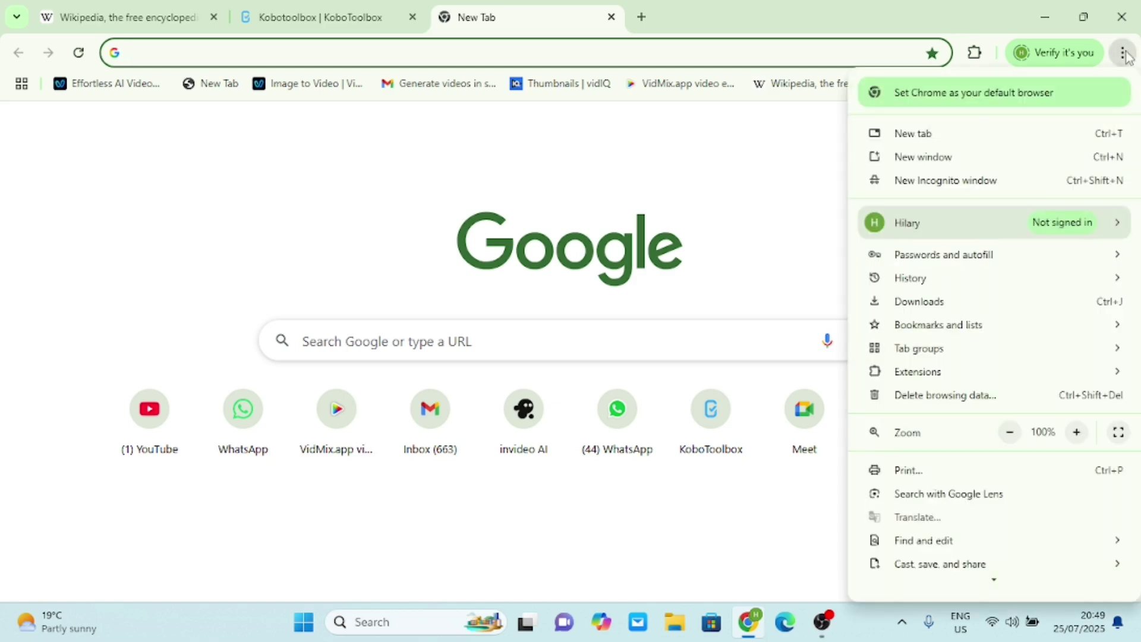
pyautogui.click(95, 16)
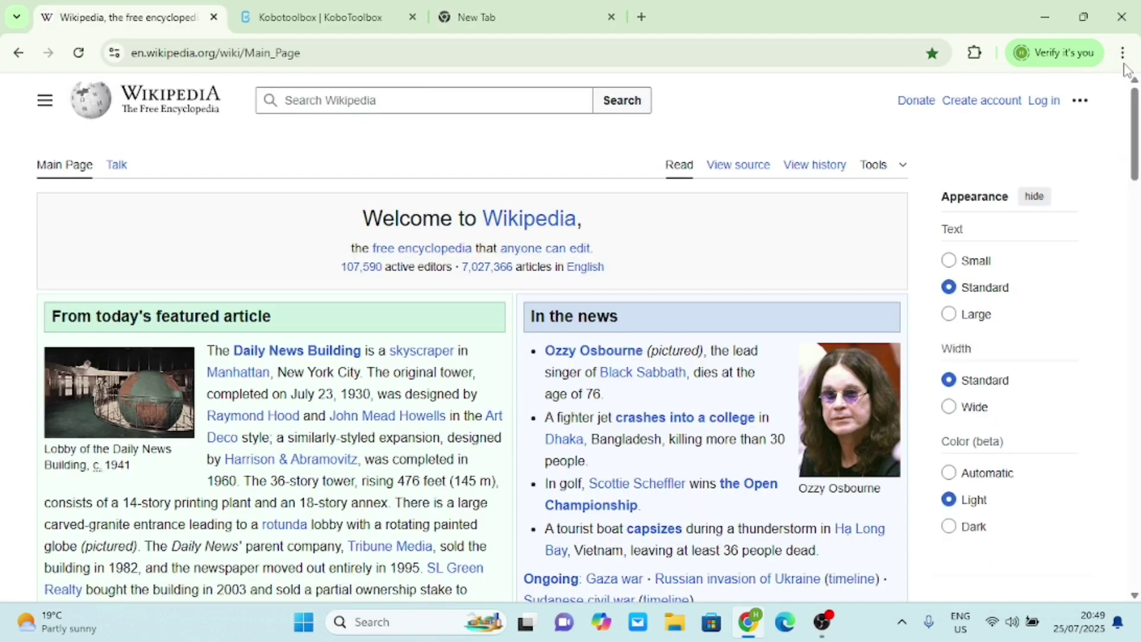
pyautogui.click(1123, 53)
pyautogui.scroll(-2, 1008, 480)
pyautogui.click(976, 482)
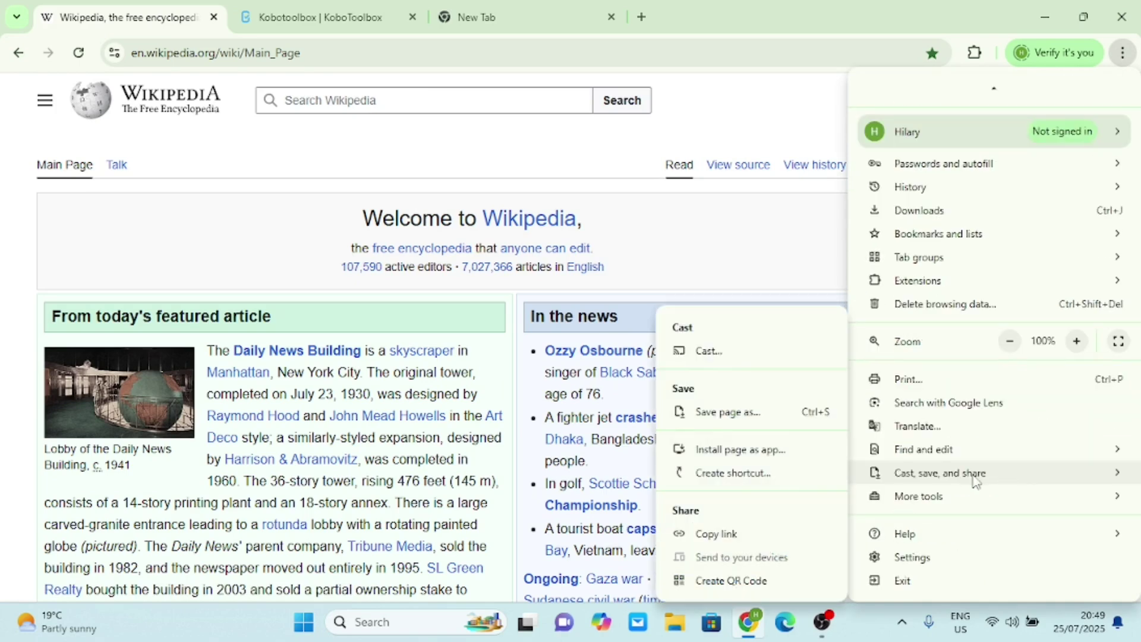
pyautogui.click(746, 581)
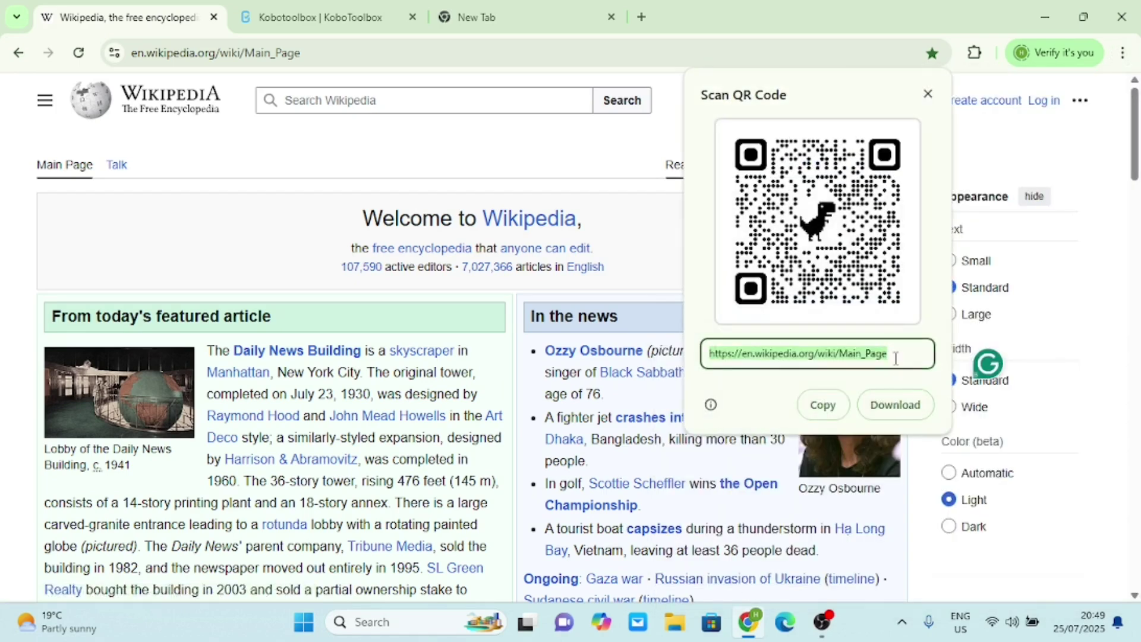
pyautogui.moveTo(895, 359); pyautogui.dragTo(716, 354)
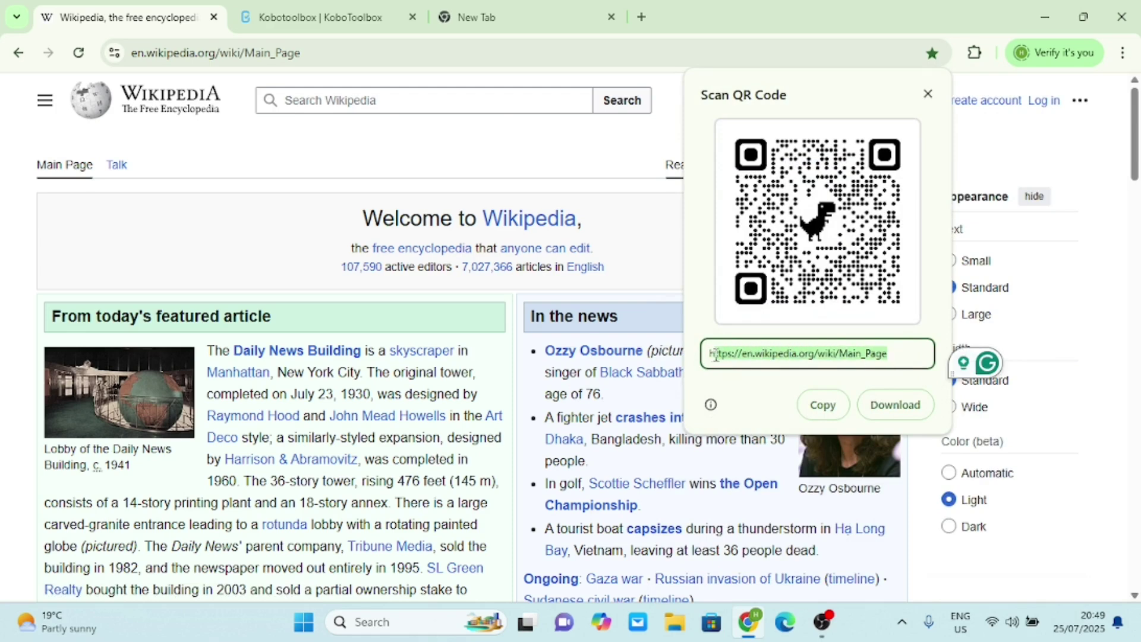
pyautogui.hotkey('ctrl', 'v')
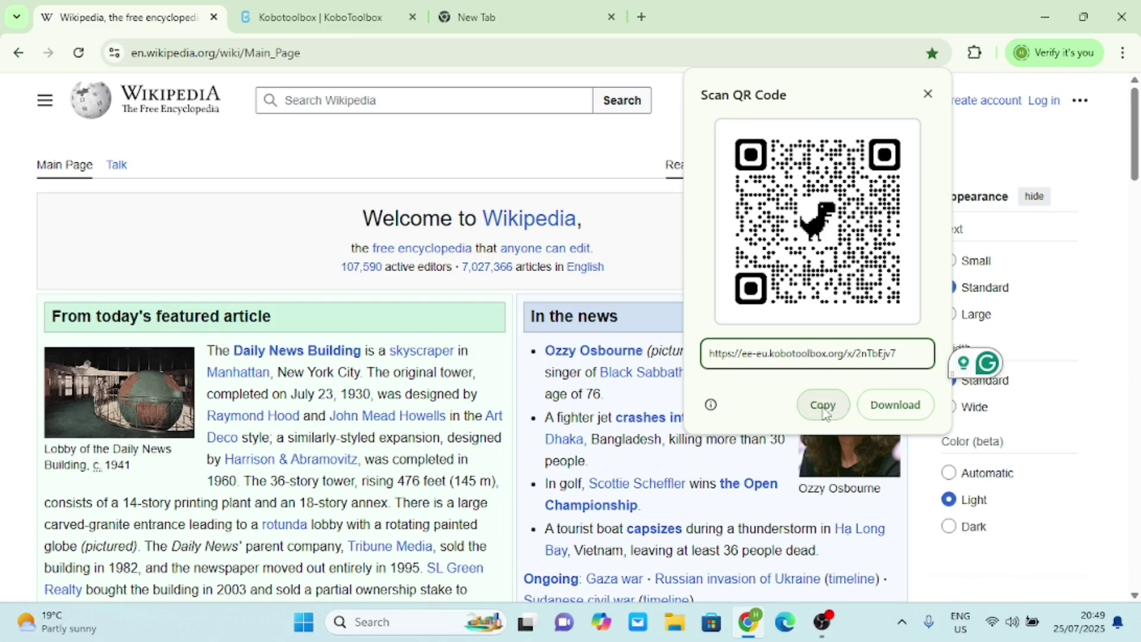
# Download the QR code as qrcode_ee-eu.kobotoolbox.org.png and open it in Photos, maximizing then restoring the window.
pyautogui.click(893, 408)
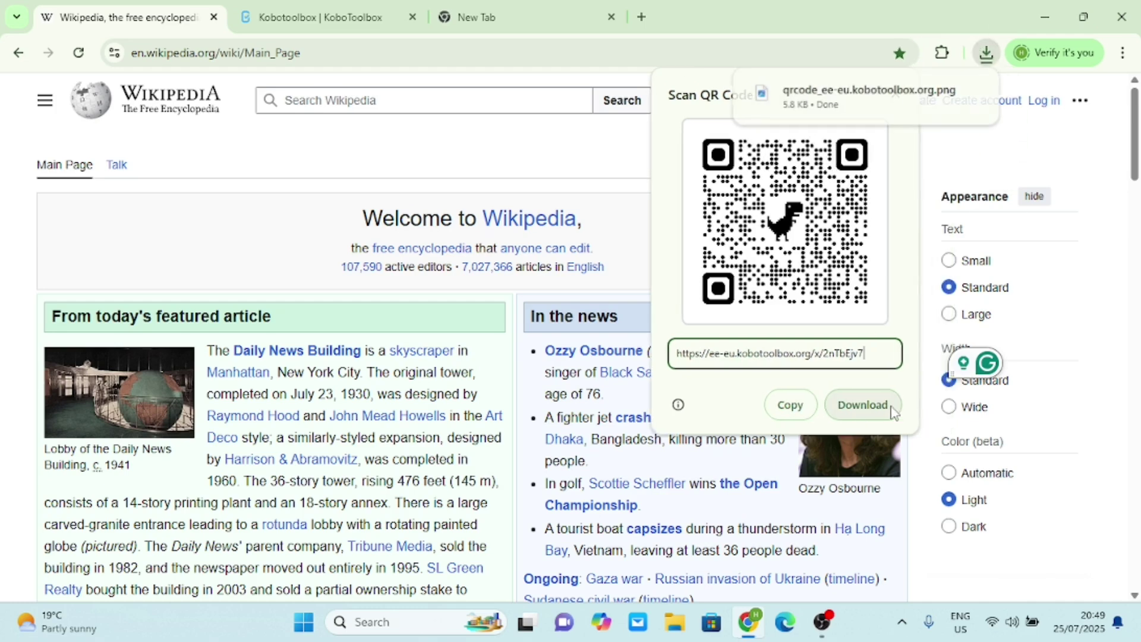
pyautogui.click(850, 98)
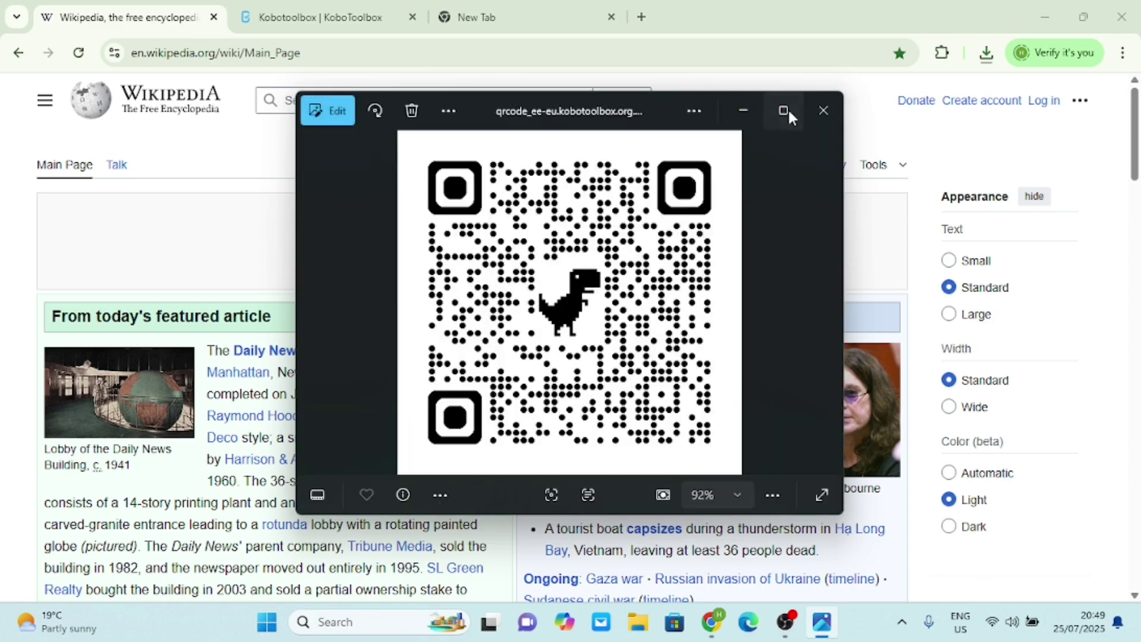
pyautogui.click(784, 110)
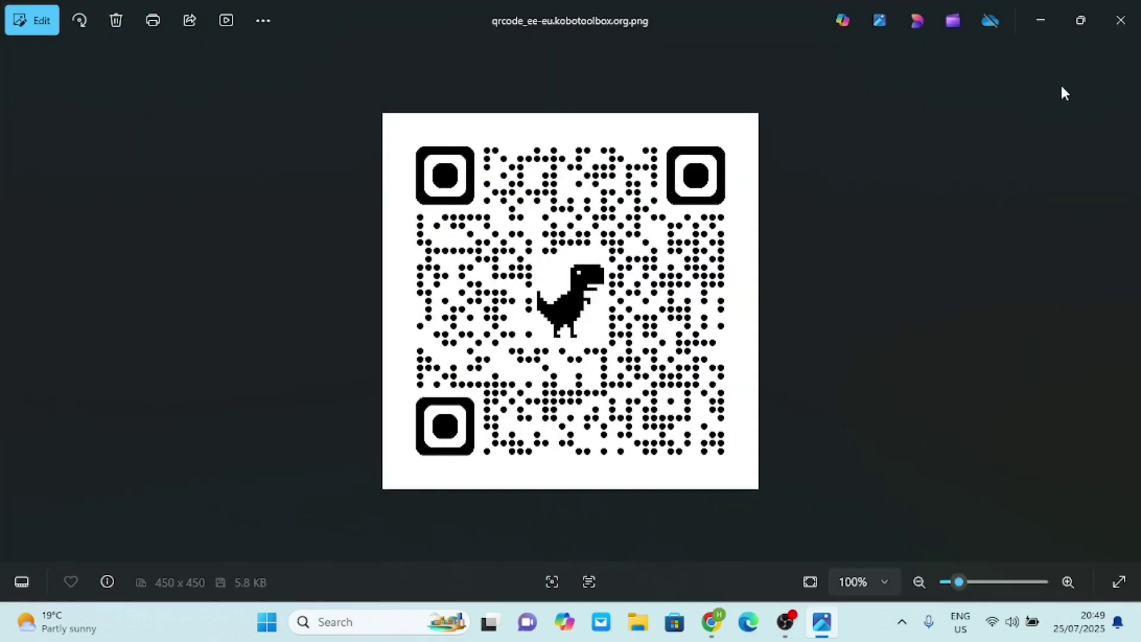
pyautogui.click(1083, 20)
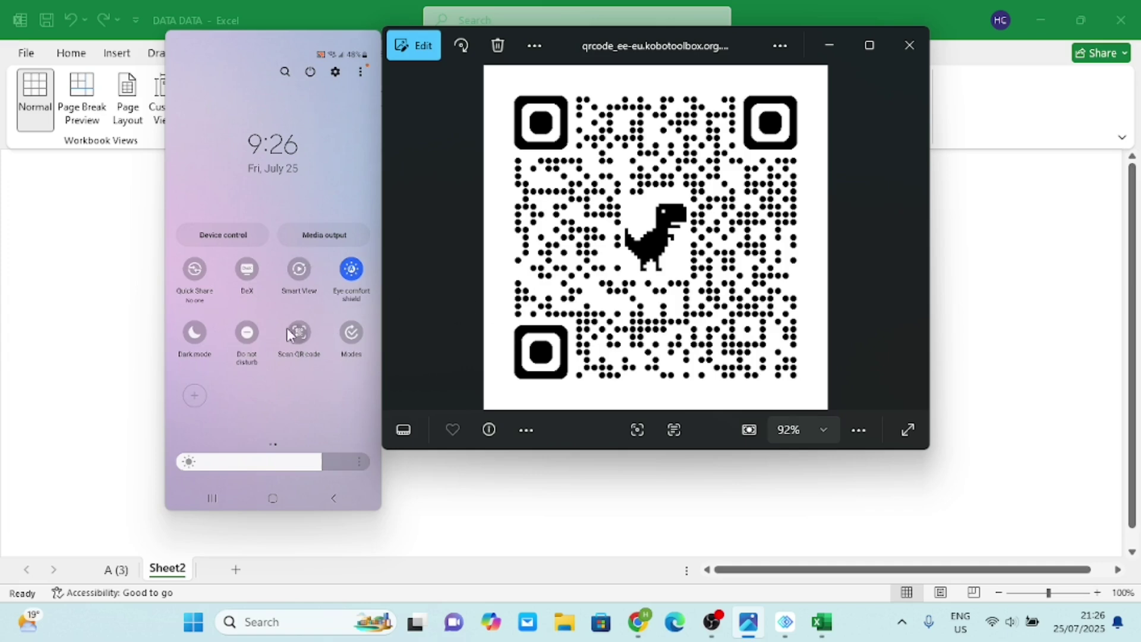
# Scan the on-screen QR code with the phone's Scan QR code tile and open the KoboToolbox link.
pyautogui.click(301, 332)
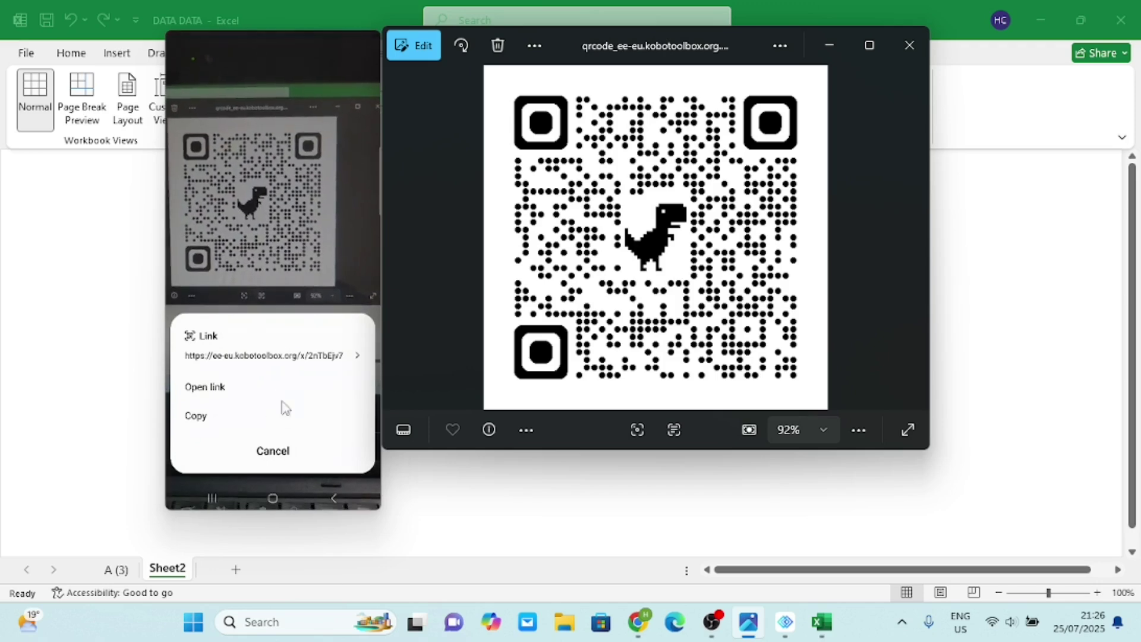
pyautogui.click(214, 388)
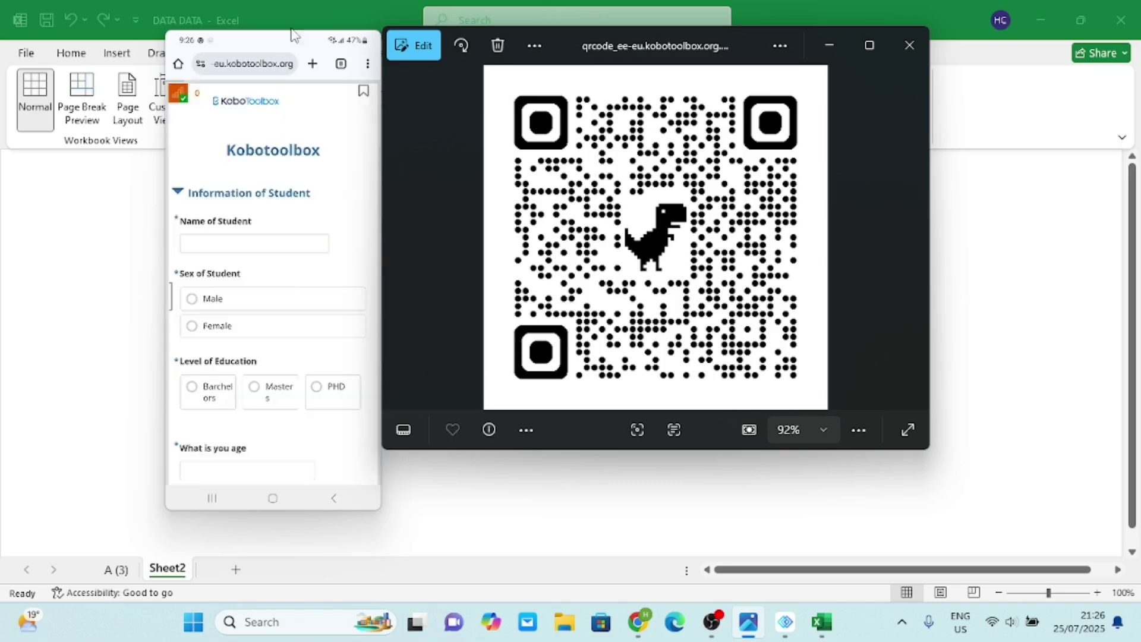
# Move the phone mirror toward the centre, minimize the Photos viewer, and scroll the student form.
pyautogui.moveTo(306, 39); pyautogui.dragTo(543, 40)
pyautogui.click(831, 45)
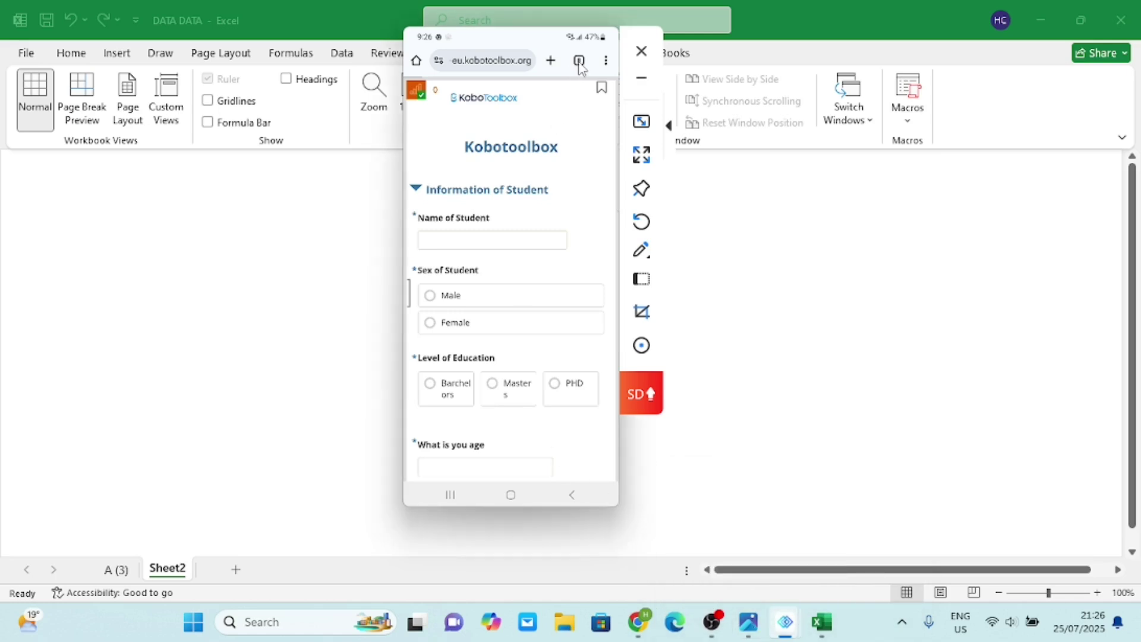
pyautogui.scroll(-15, 567, 119)
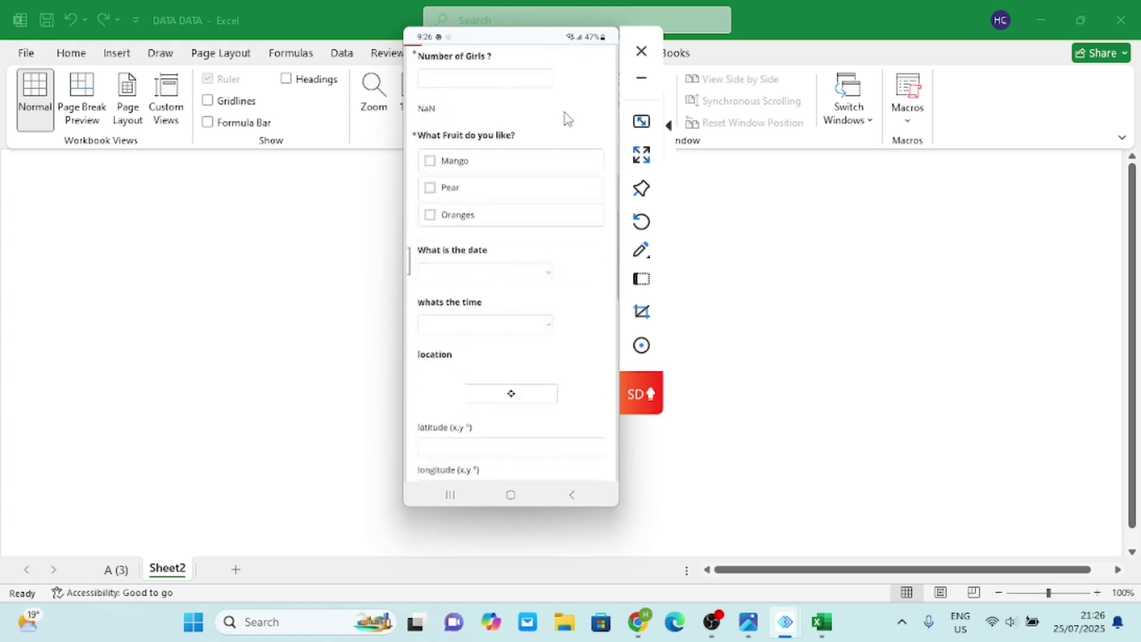
pyautogui.scroll(10, 567, 118)
pyautogui.scroll(5, 567, 119)
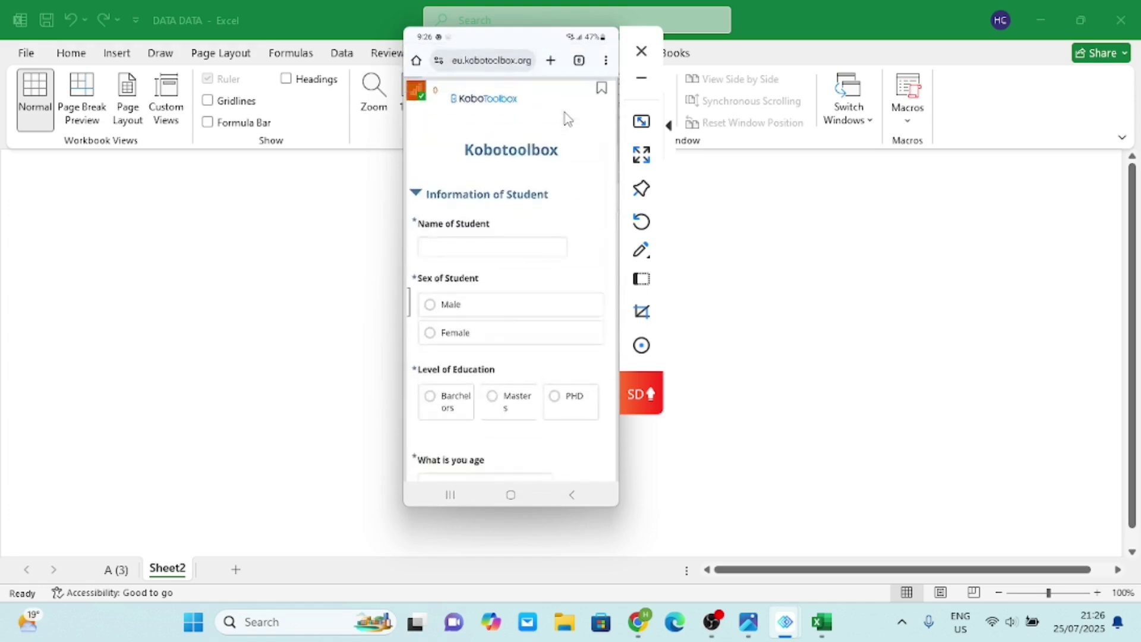
pyautogui.scroll(-5, 567, 119)
pyautogui.scroll(5, 567, 119)
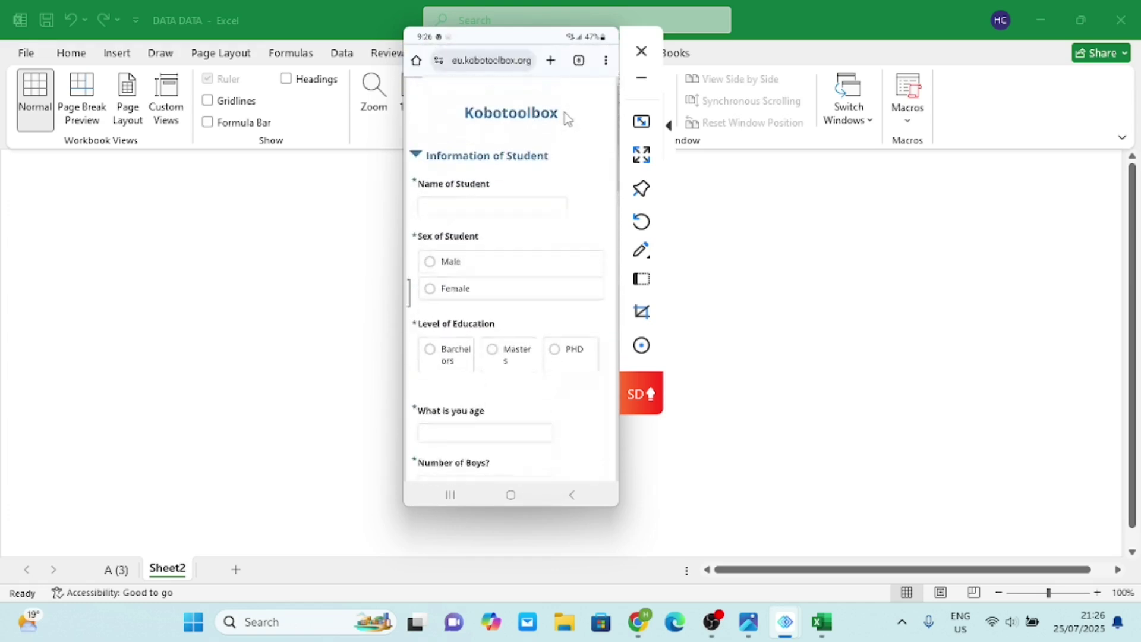
pyautogui.scroll(-5, 568, 119)
pyautogui.scroll(5, 567, 118)
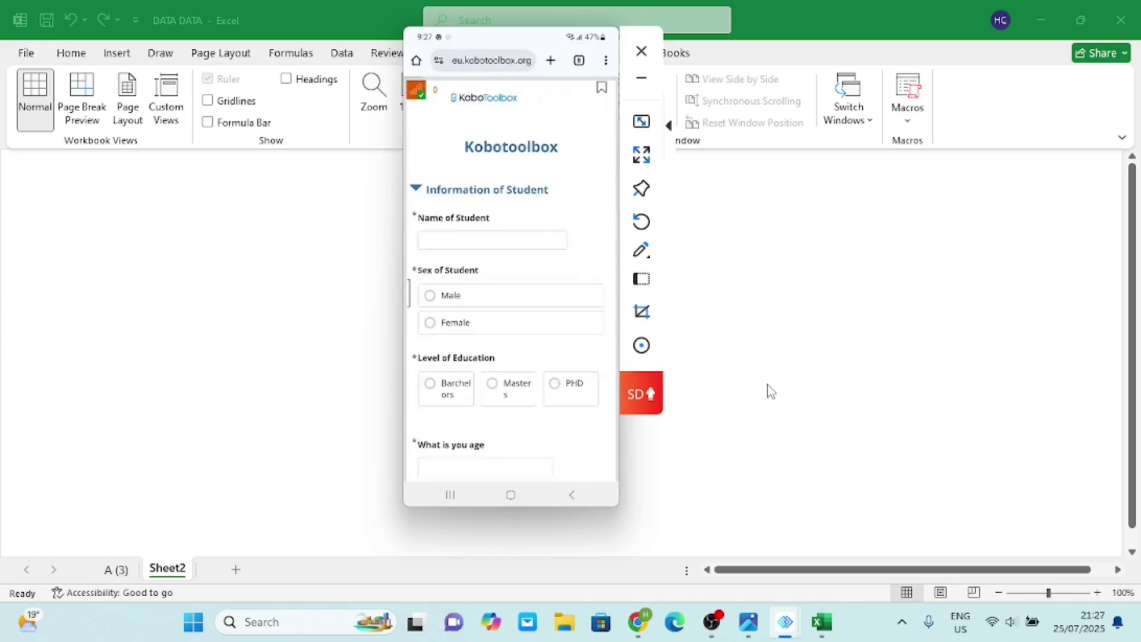
# Show the mirrored phone full screen and scroll through the KoboToolbox survey questions.
pyautogui.click(641, 156)
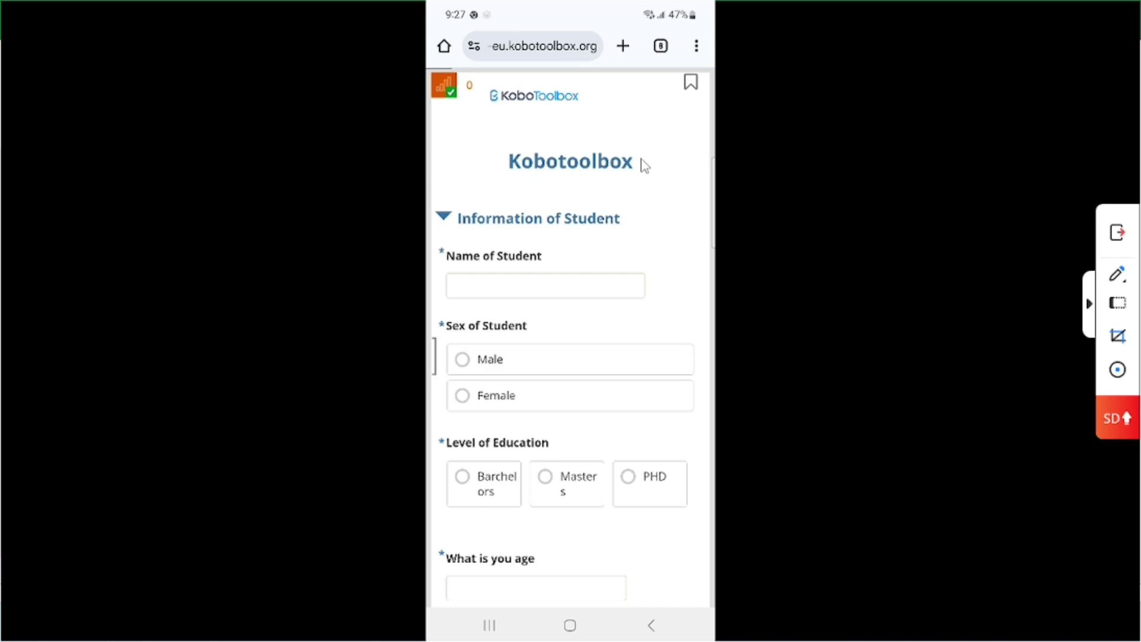
pyautogui.scroll(-5, 777, 300)
pyautogui.scroll(-3, 776, 298)
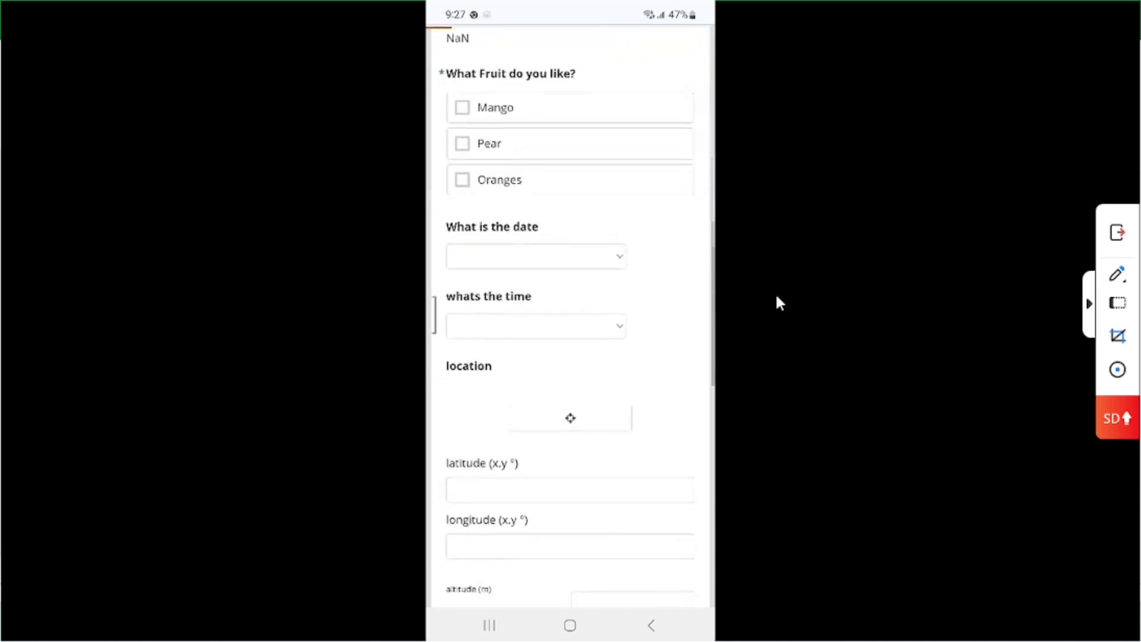
pyautogui.scroll(10, 776, 298)
pyautogui.scroll(-2, 776, 298)
pyautogui.scroll(-10, 777, 297)
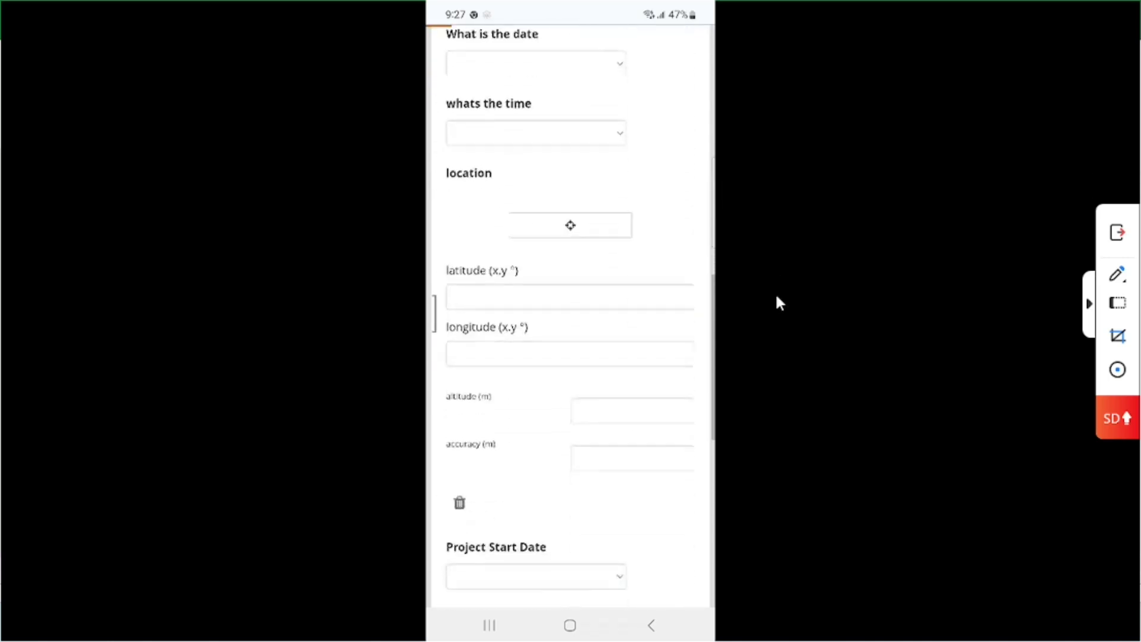
pyautogui.scroll(10, 776, 297)
pyautogui.scroll(-10, 776, 297)
pyautogui.scroll(10, 776, 297)
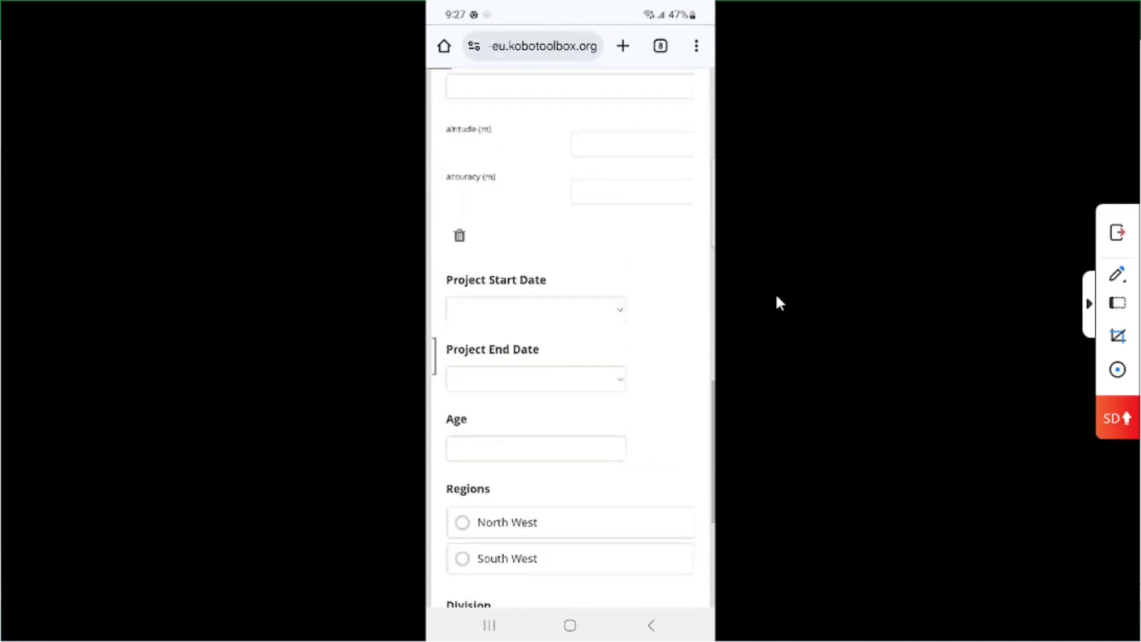